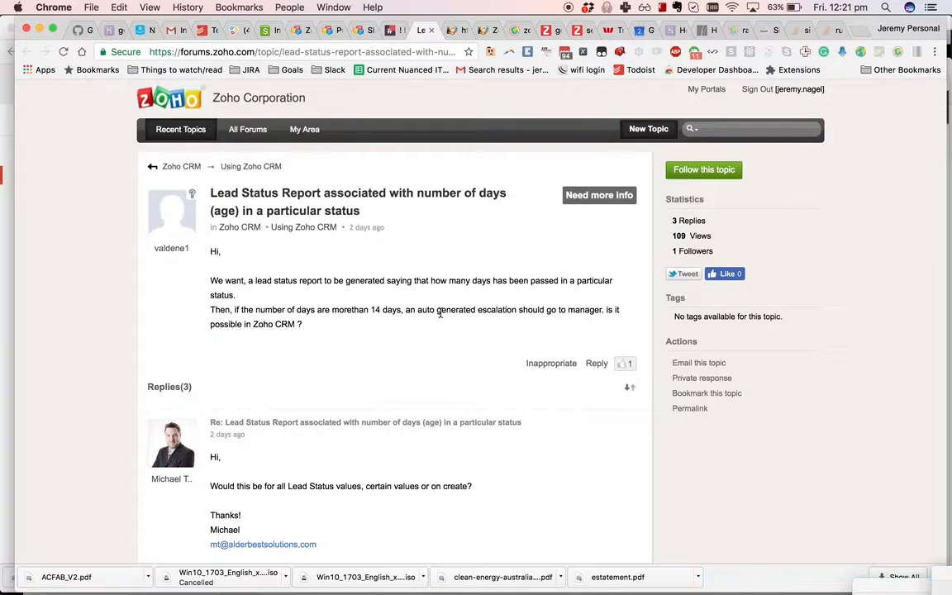
# - Leave the forum topic and switch to the Zoho CRM browser tab
pyautogui.click(454, 31)
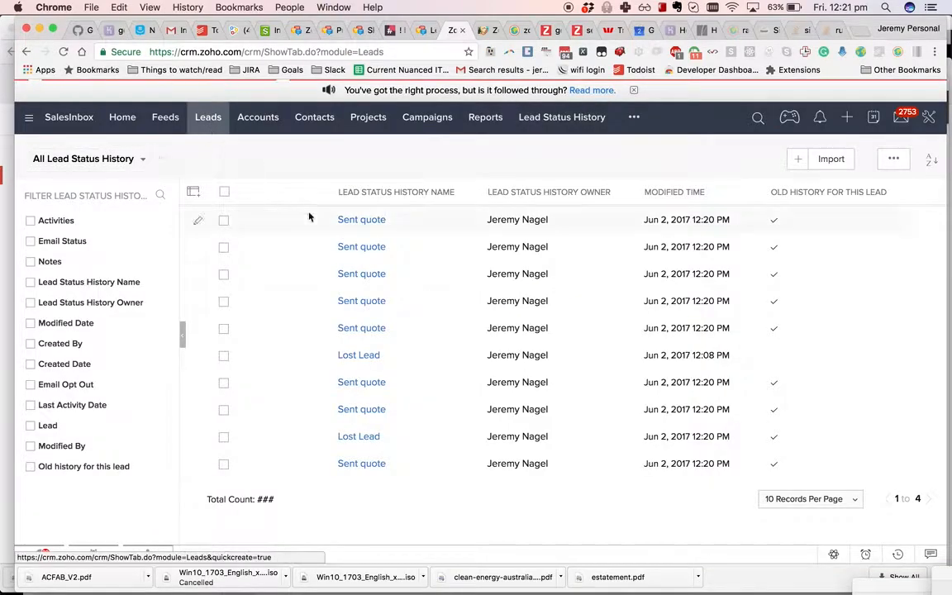
# - Open the 'test' lead and review its Lead Status History Items entries, like 'Sent quote' and 'Lost Lead'
pyautogui.click(266, 222)
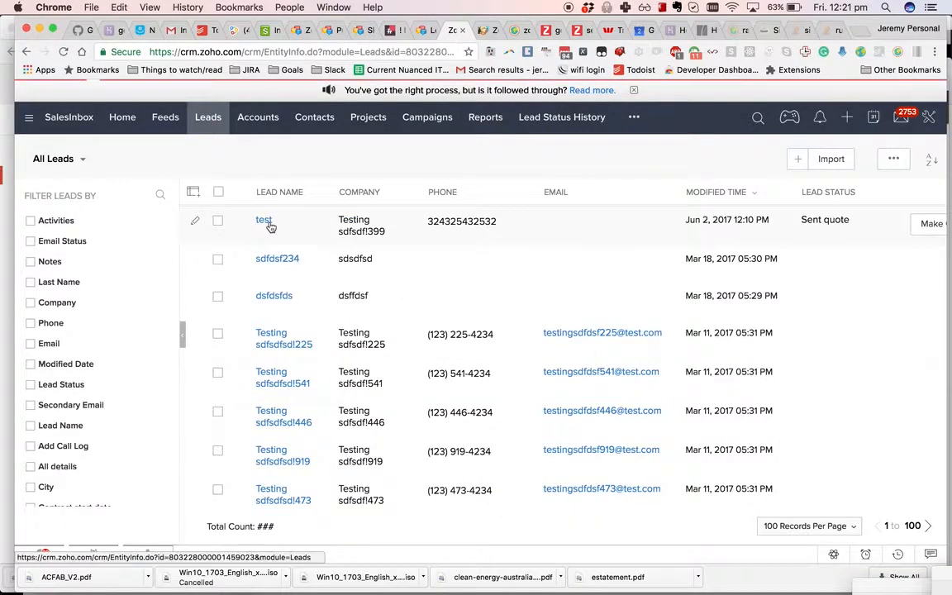
pyautogui.scroll(-10, 443, 248)
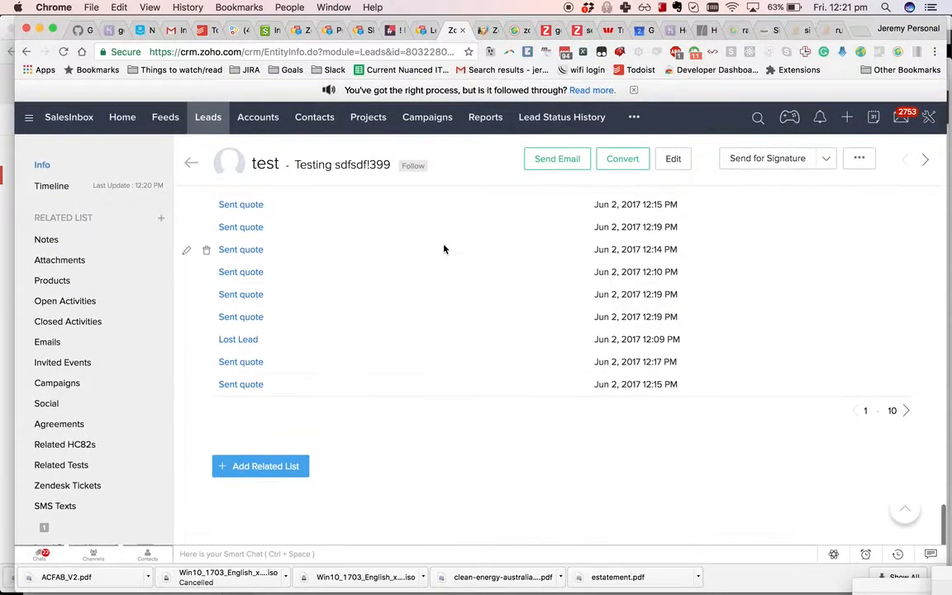
pyautogui.scroll(3, 444, 248)
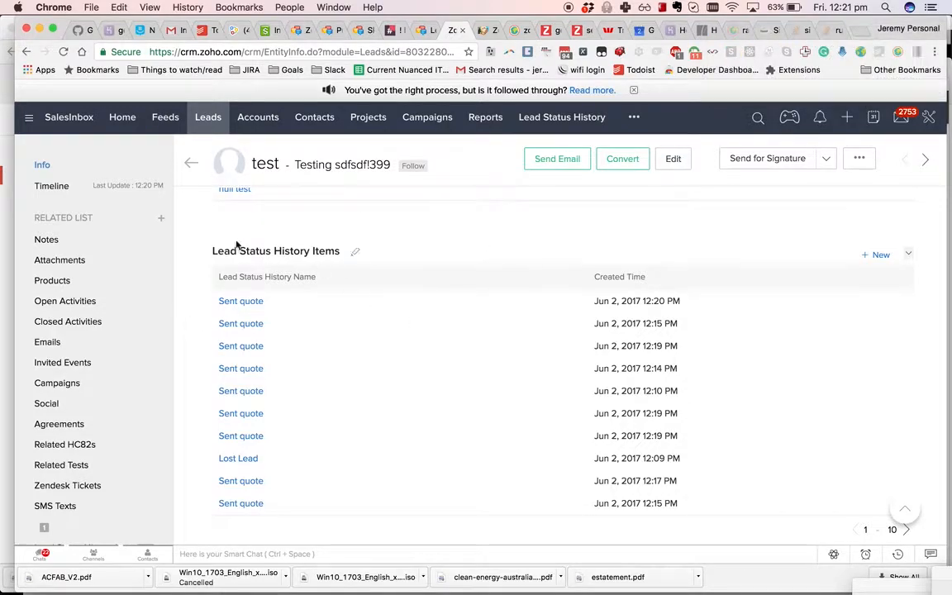
pyautogui.moveTo(212, 251); pyautogui.dragTo(401, 251)
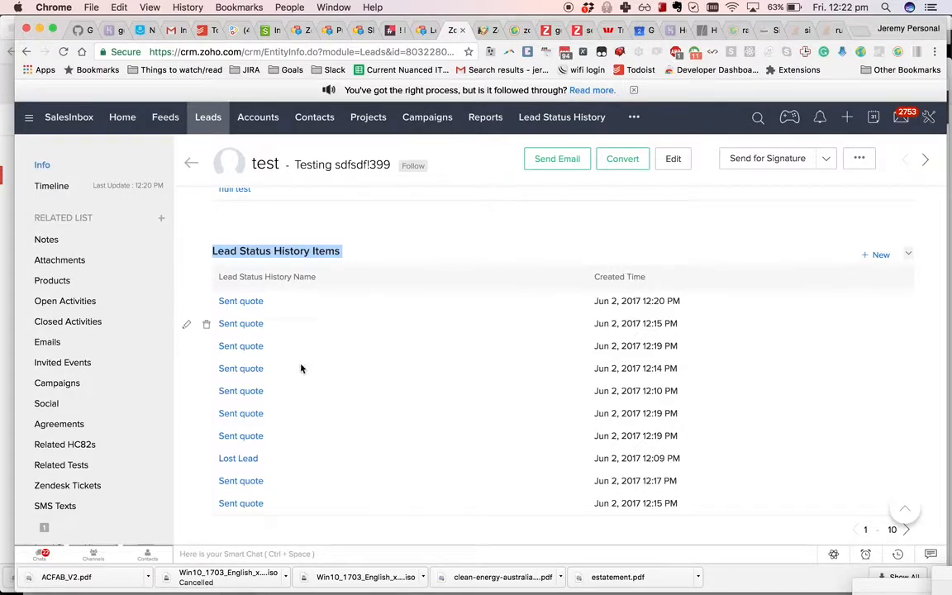
pyautogui.click(929, 119)
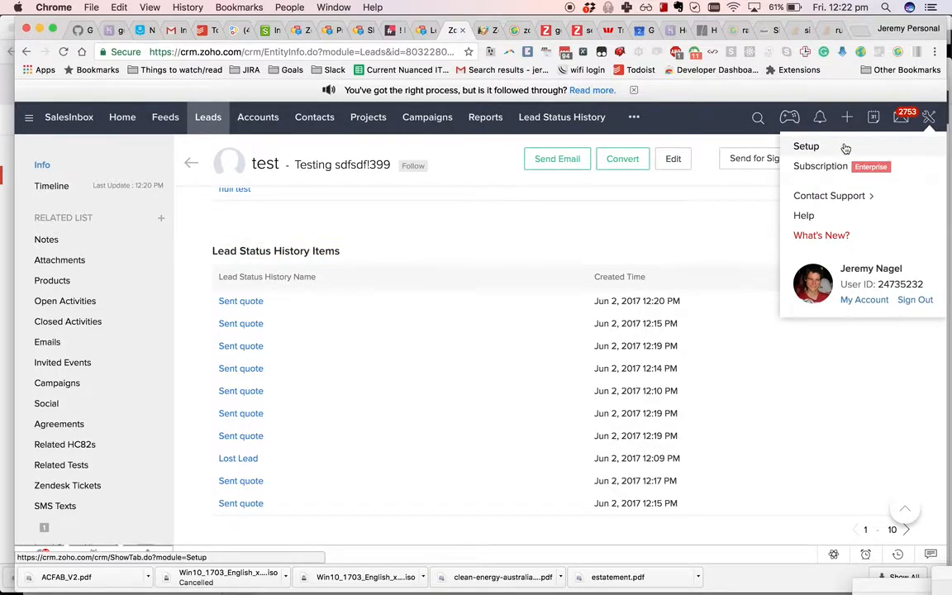
# - In Setup > Modules, inspect the Lead Status History standard layout, then return to the modules list
pyautogui.click(845, 147)
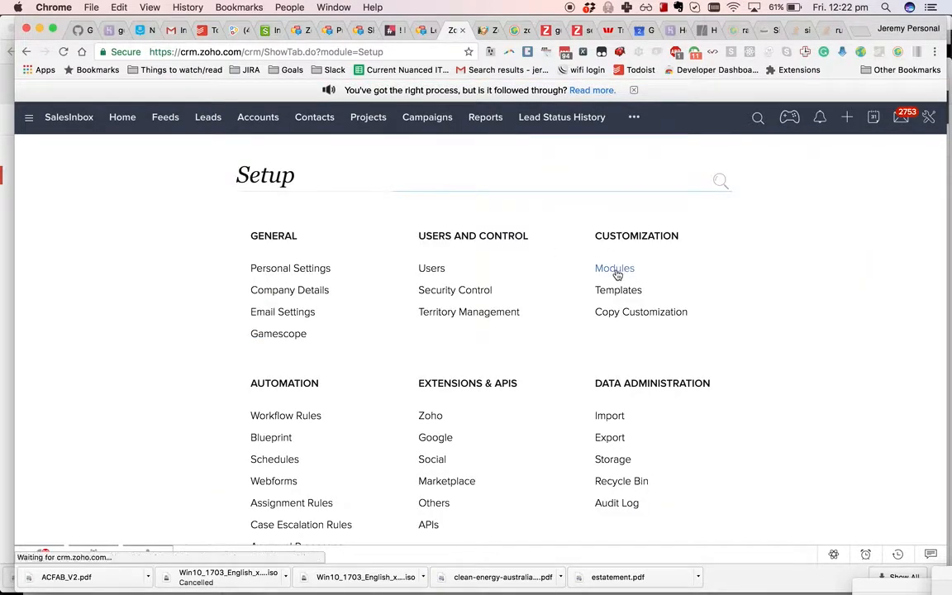
pyautogui.click(615, 270)
pyautogui.scroll(-10, 255, 400)
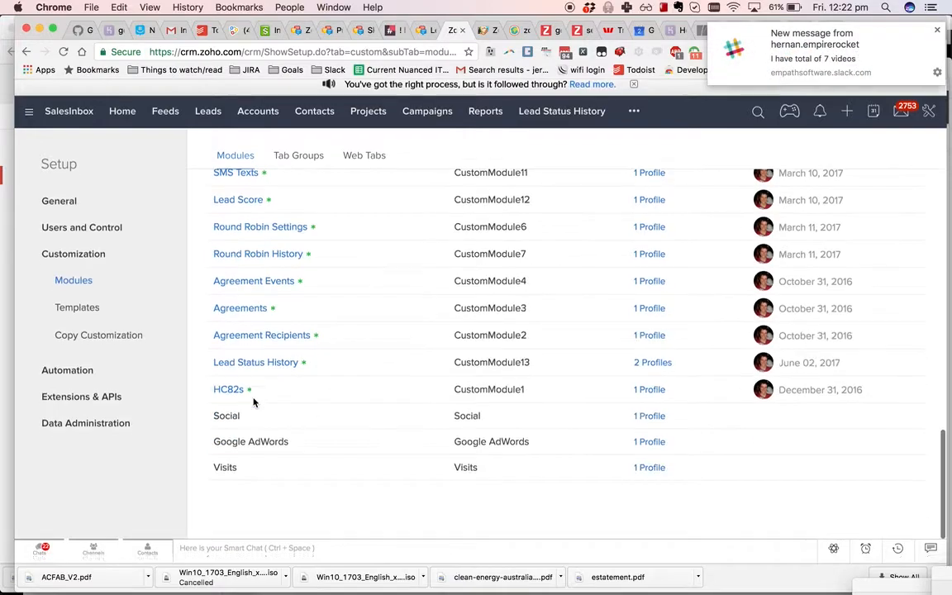
pyautogui.click(264, 368)
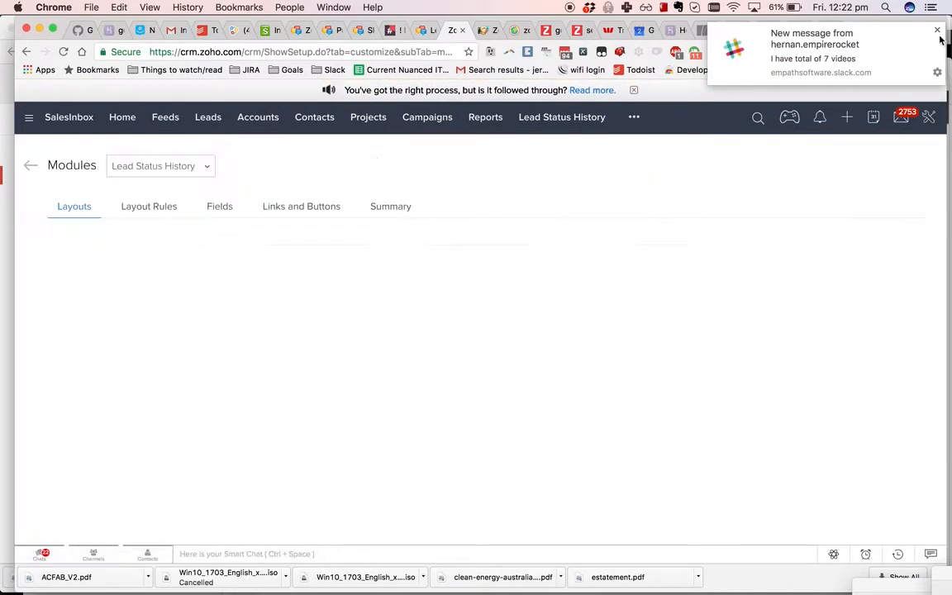
pyautogui.click(938, 31)
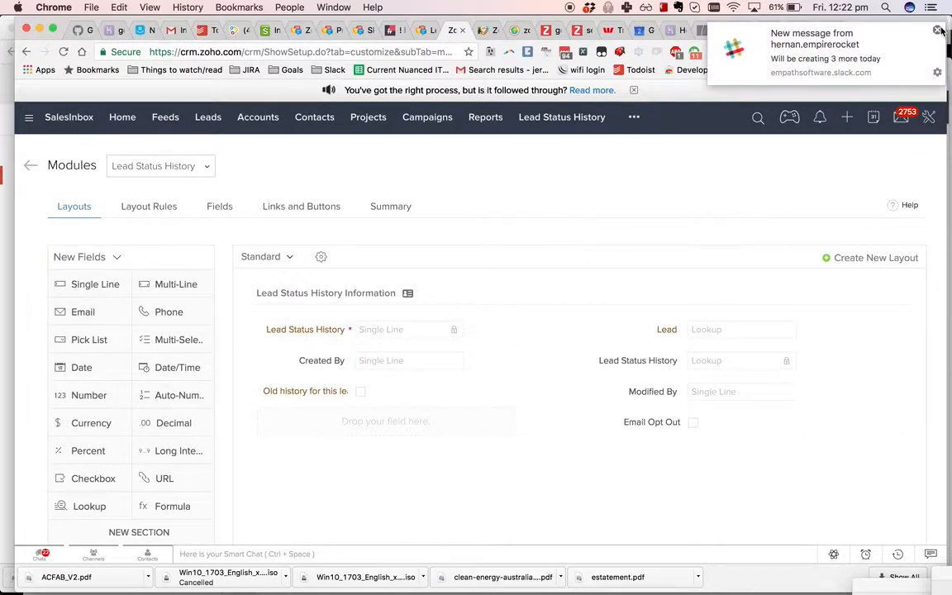
pyautogui.click(938, 32)
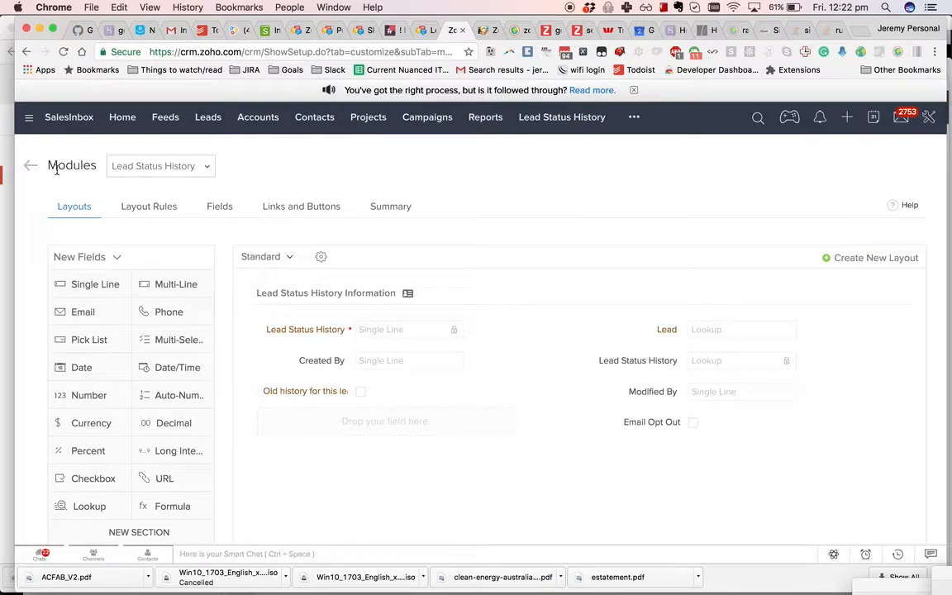
pyautogui.click(29, 170)
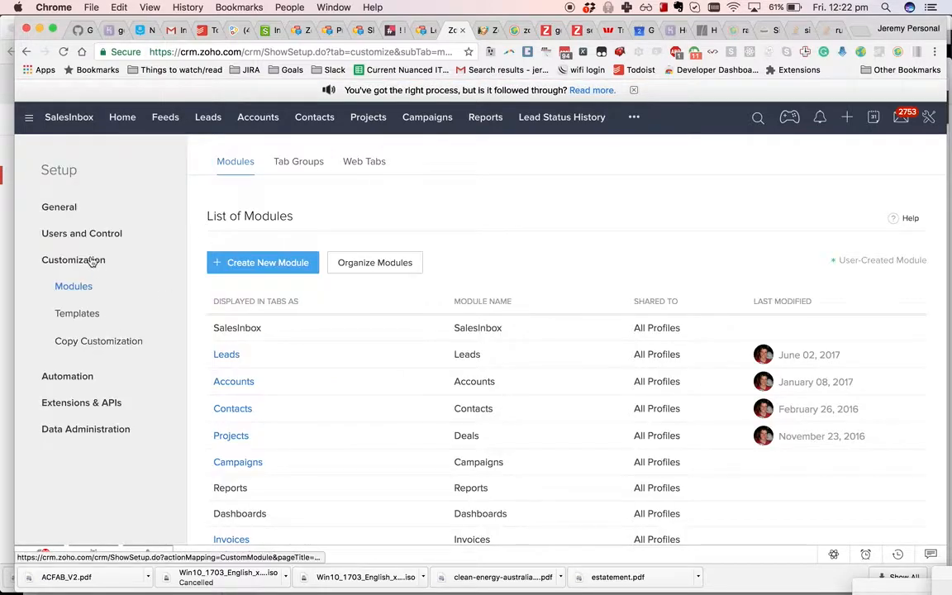
# - Search workflow rules for 'histo' and open Update lead status history's custom function action
pyautogui.click(69, 377)
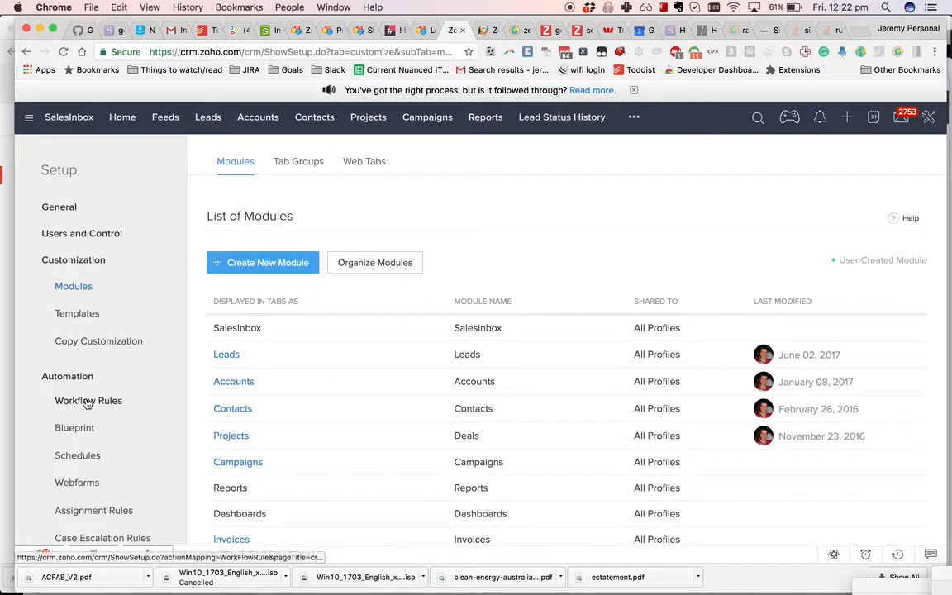
pyautogui.click(535, 290)
pyautogui.write('histo')
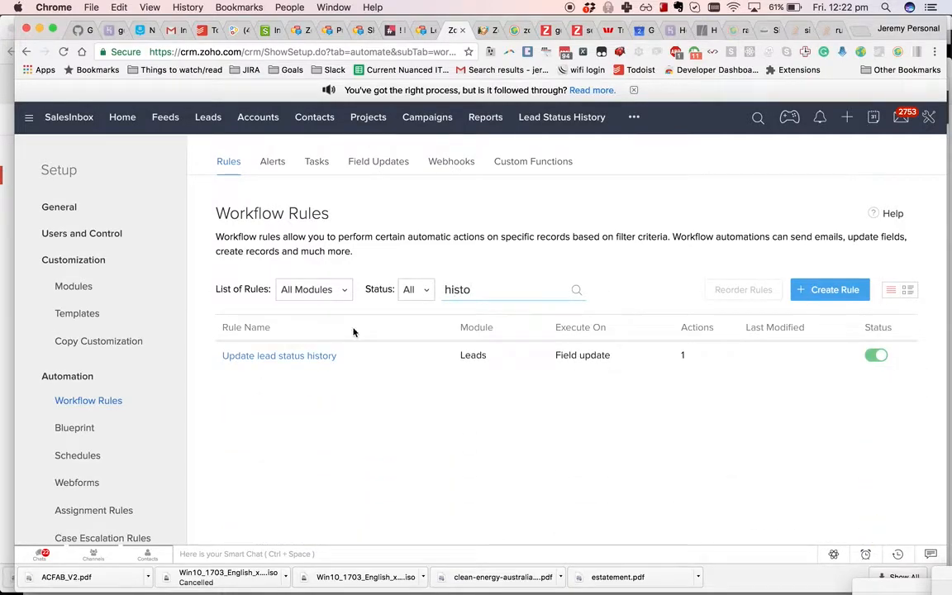
pyautogui.click(319, 357)
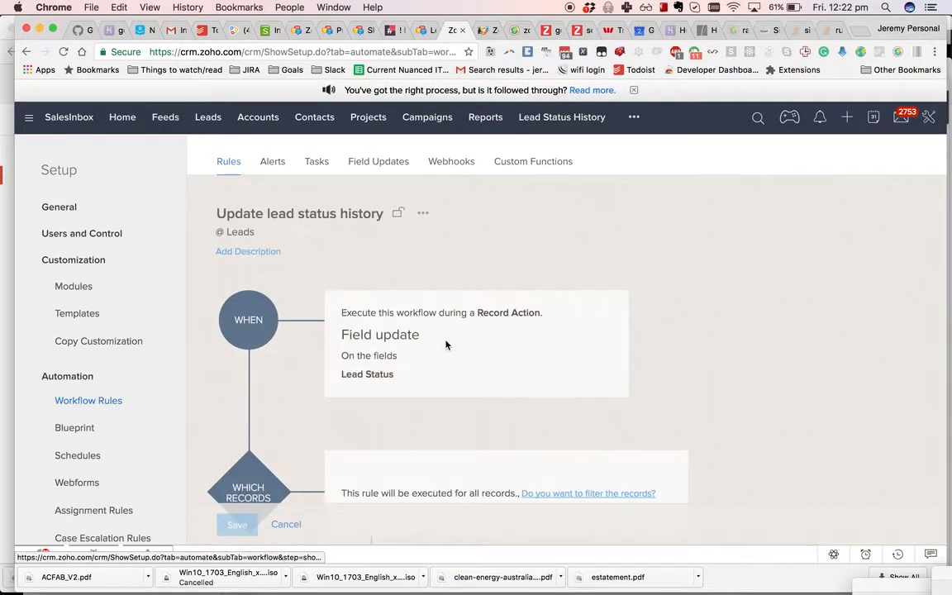
pyautogui.scroll(-5, 446, 343)
pyautogui.scroll(3, 446, 344)
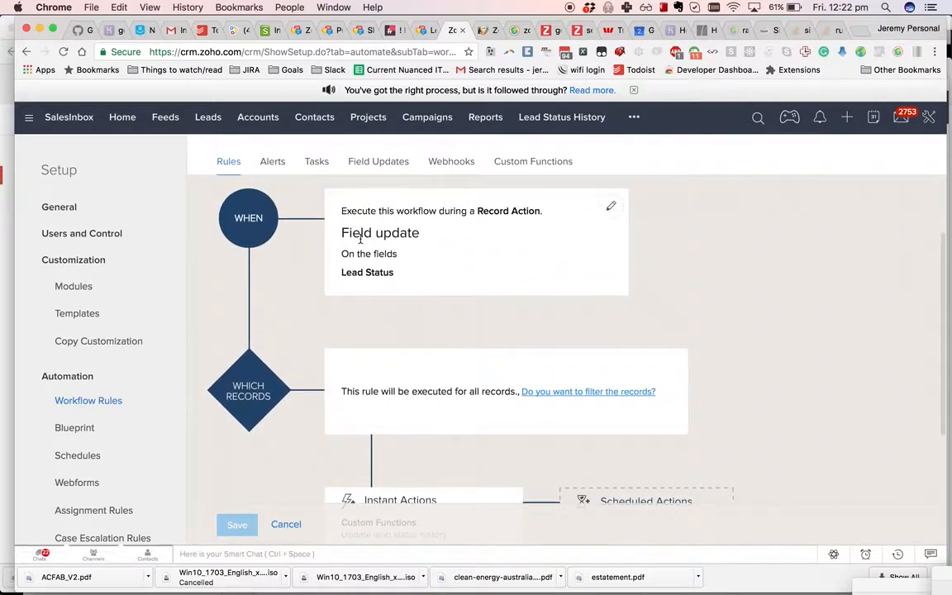
pyautogui.scroll(-2, 478, 357)
pyautogui.scroll(-2, 462, 357)
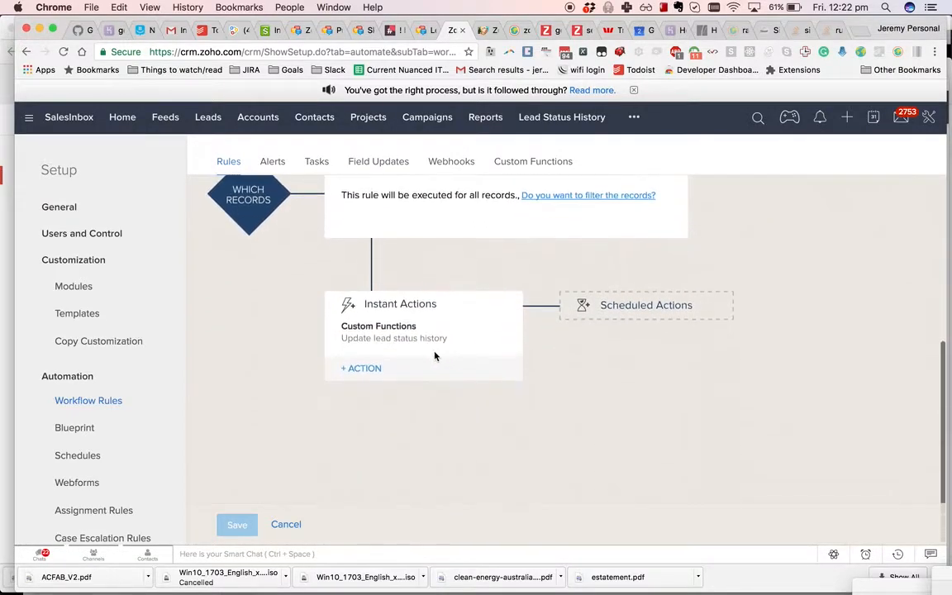
pyautogui.click(395, 343)
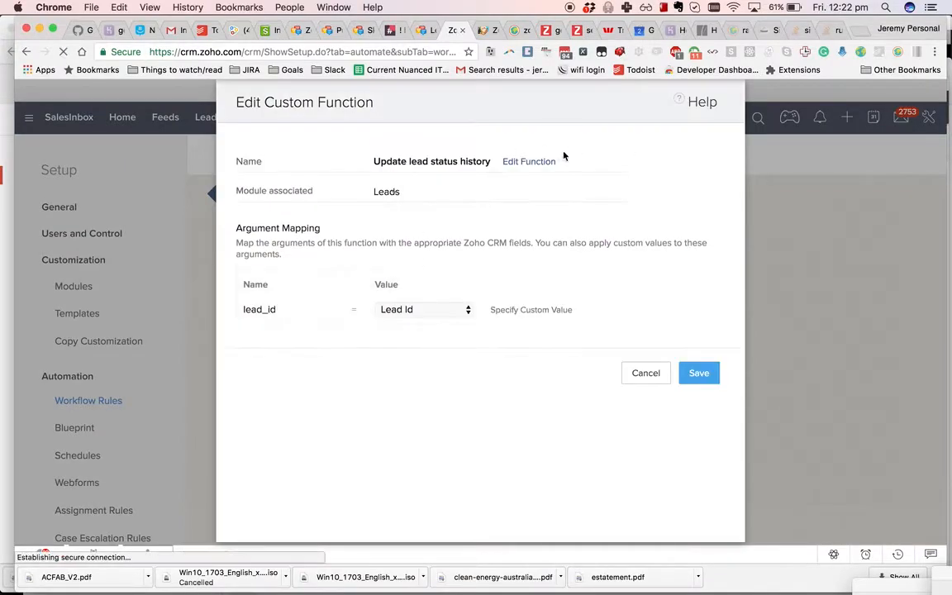
# - Open the addLeadStatusHistory script in Free-flow Scripting and walk through its lines
pyautogui.click(533, 159)
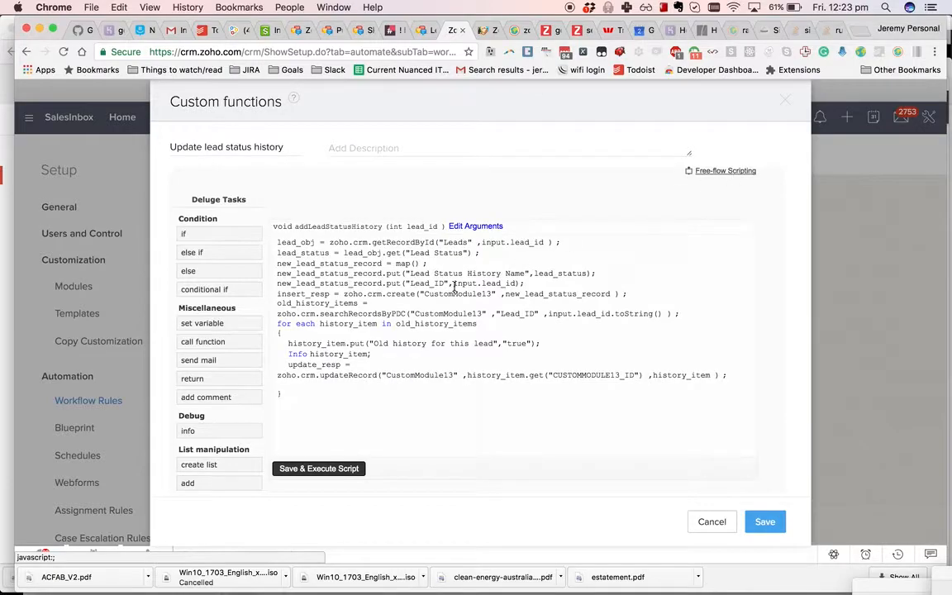
pyautogui.click(732, 173)
pyautogui.click(346, 226)
pyautogui.moveTo(346, 226); pyautogui.dragTo(486, 226)
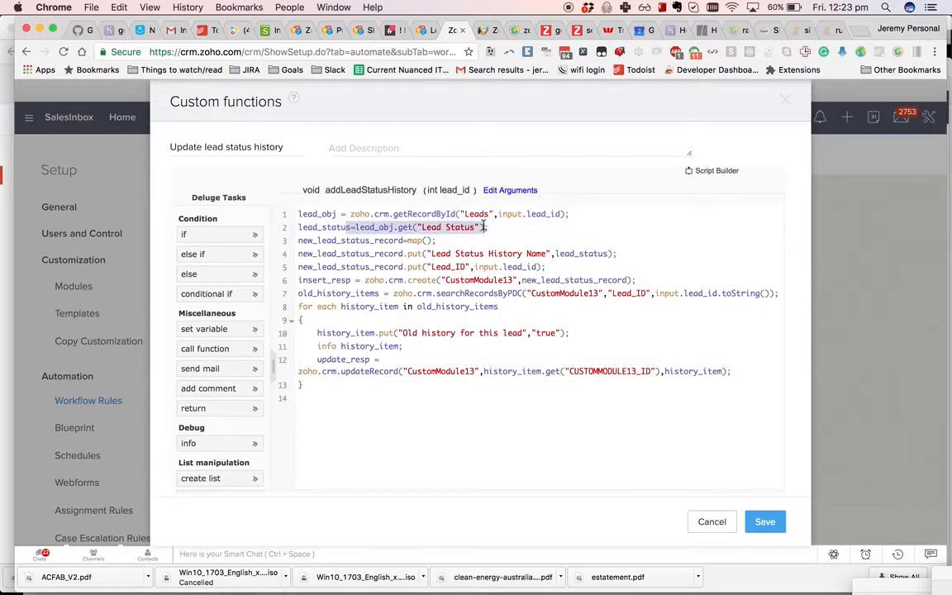
pyautogui.moveTo(299, 241); pyautogui.dragTo(667, 274)
pyautogui.click(511, 258)
pyautogui.click(501, 304)
pyautogui.click(466, 349)
pyautogui.click(367, 382)
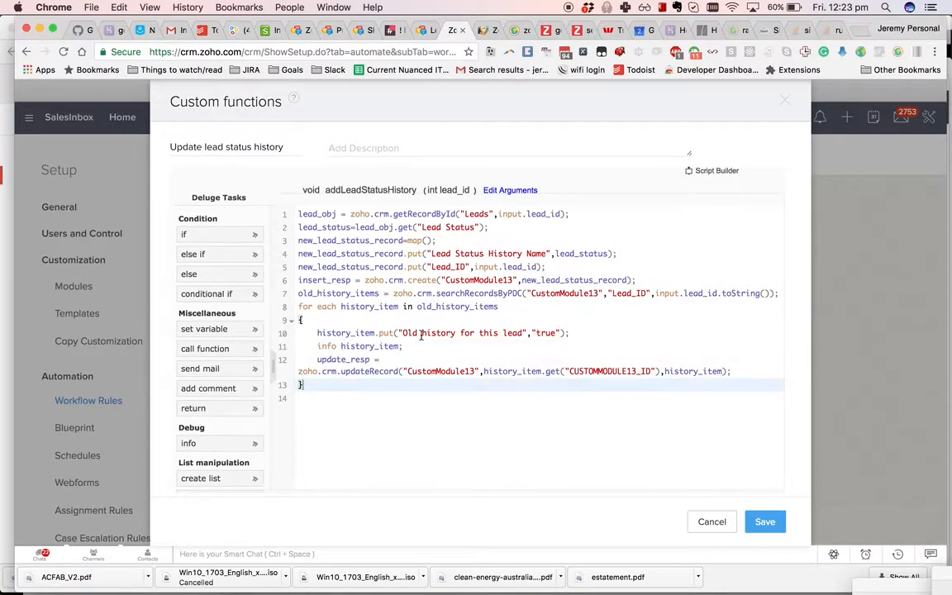
# - Delete the 'info history_item;' debug line from the loop
pyautogui.moveTo(403, 347); pyautogui.dragTo(297, 347)
pyautogui.press('BackSpace')
pyautogui.press('BackSpace')
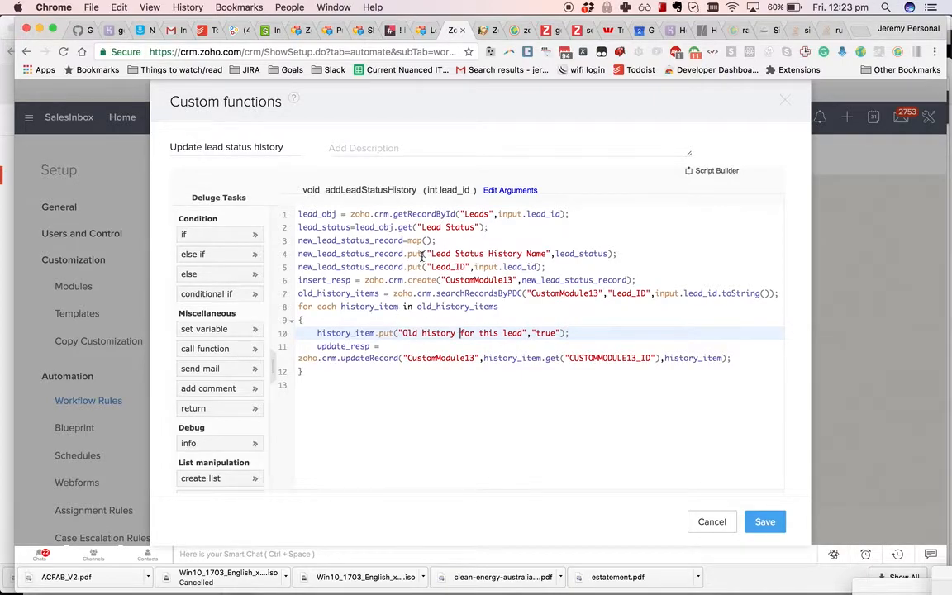
pyautogui.click(571, 323)
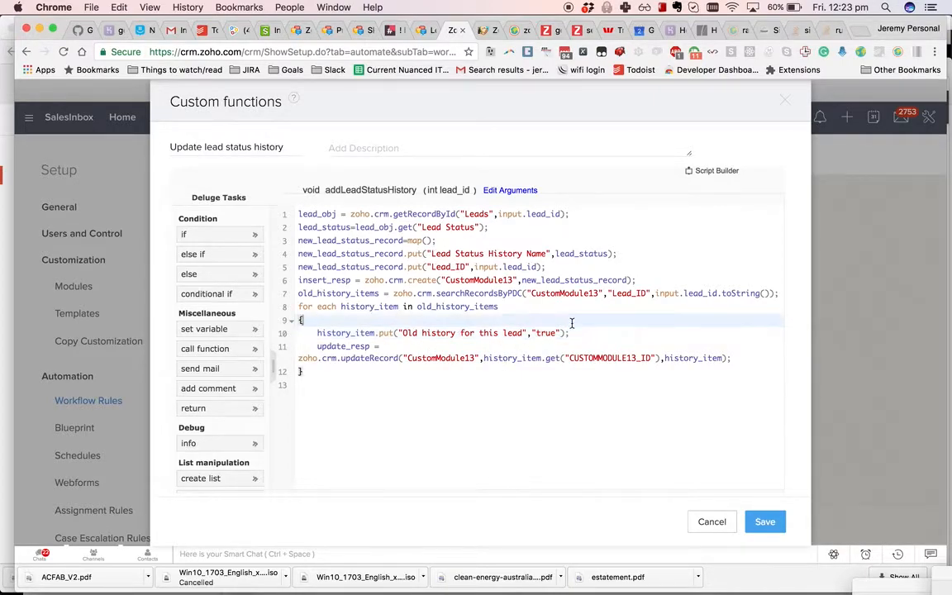
# - Add 'if (history_item.get("CUSTOMMODULE13_ID") != insert_resp.get("CUSTOMMODULE13_ID")) {' inside the loop
pyautogui.press('Return')
pyautogui.write('if ()')
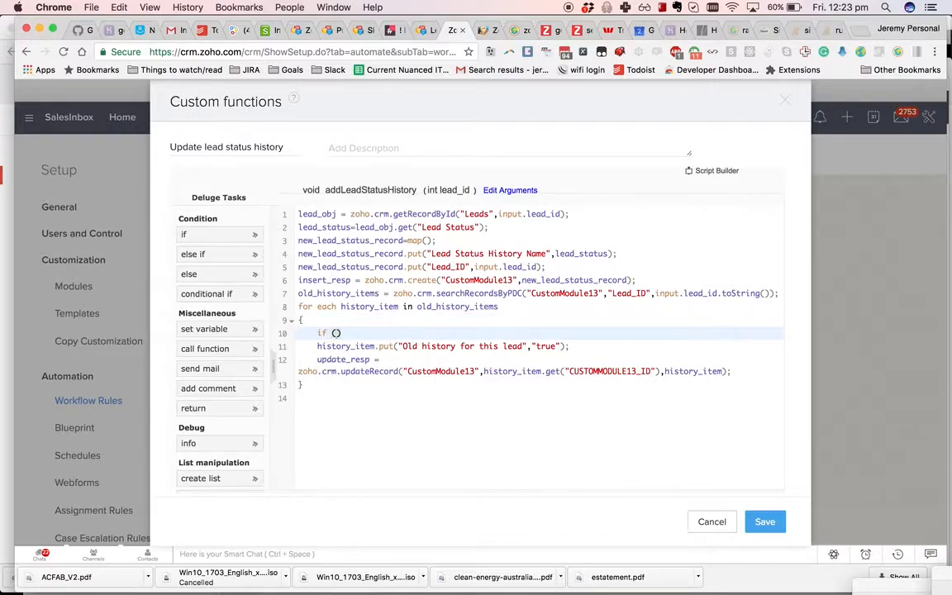
pyautogui.write('history_item.get()')
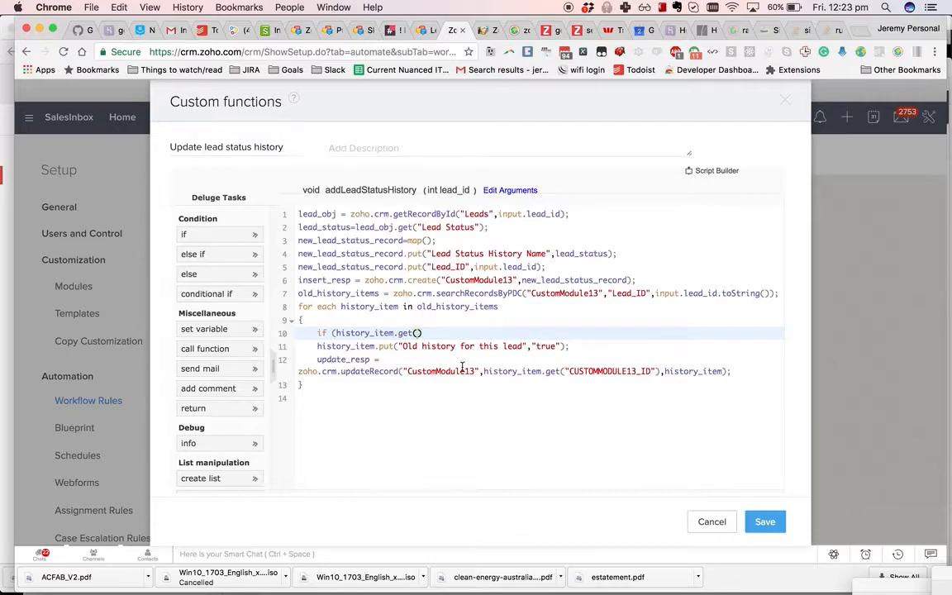
pyautogui.click(586, 361)
pyautogui.doubleClick(607, 371)
pyautogui.press('super+c')
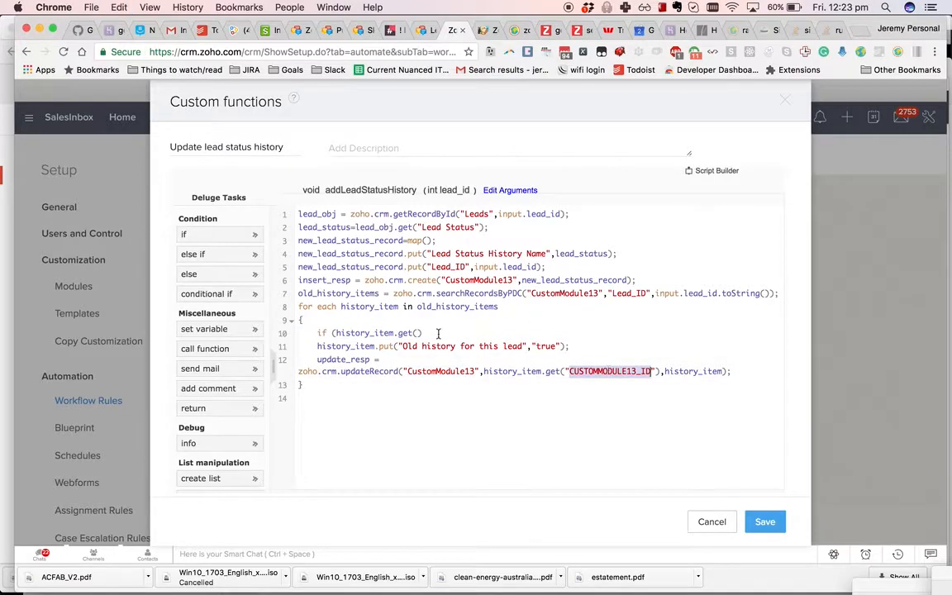
pyautogui.click(416, 333)
pyautogui.write('"')
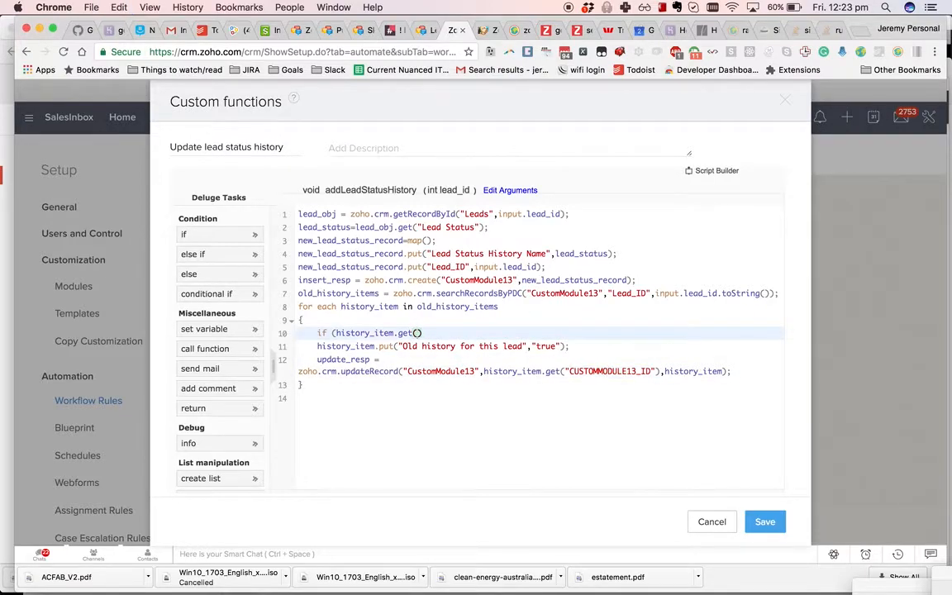
pyautogui.press('super+v')
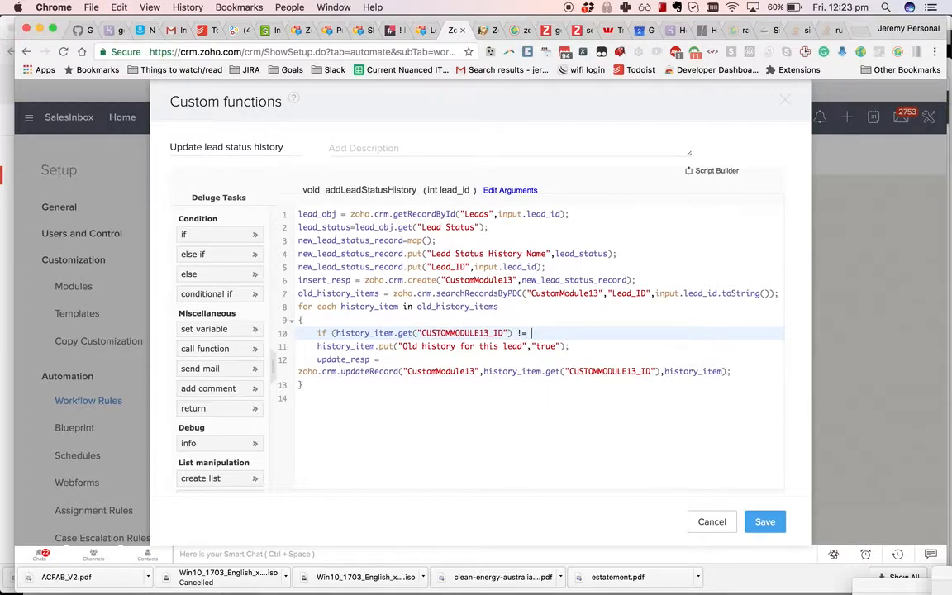
pyautogui.write('!= insert_resp.get("')
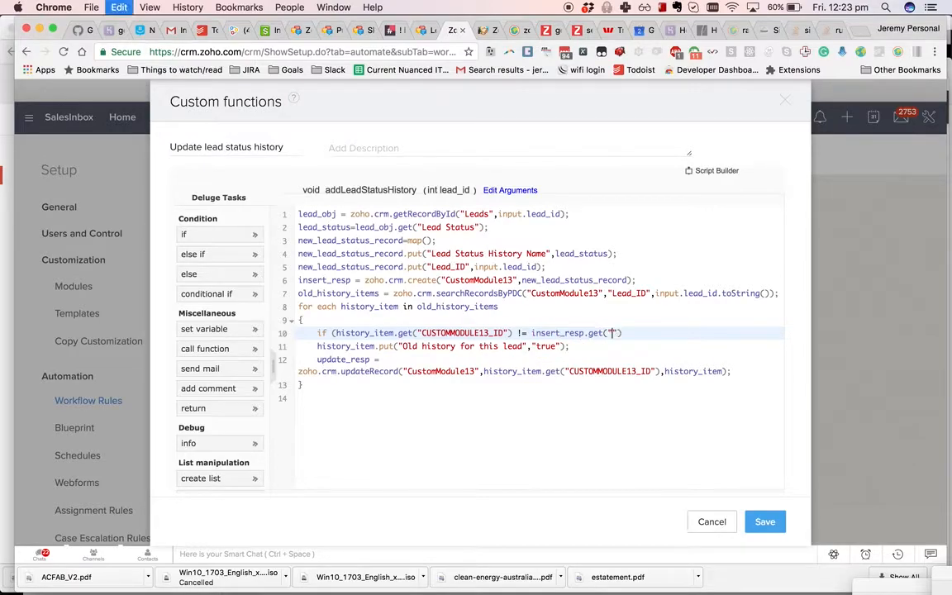
pyautogui.press('super+v')
pyautogui.write('"')
pyautogui.write(')) {')
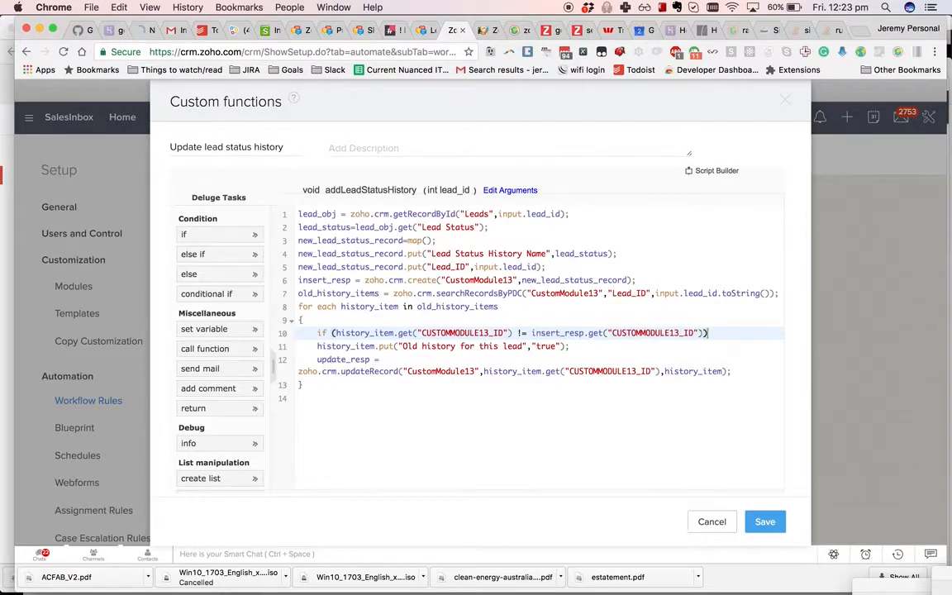
pyautogui.press('Return')
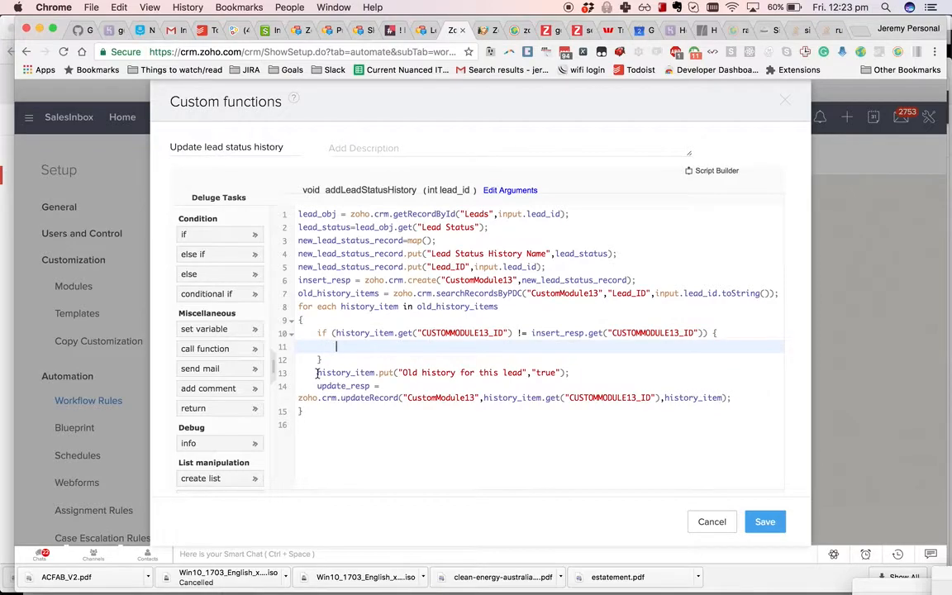
# - Move the put and updateRecord statements into the if block, then delete the if line again
pyautogui.moveTo(317, 373); pyautogui.dragTo(774, 394)
pyautogui.press('super+c')
pyautogui.press('BackSpace')
pyautogui.click(427, 345)
pyautogui.press('super+v')
pyautogui.click(316, 360)
pyautogui.press('Tab')
pyautogui.click(366, 399)
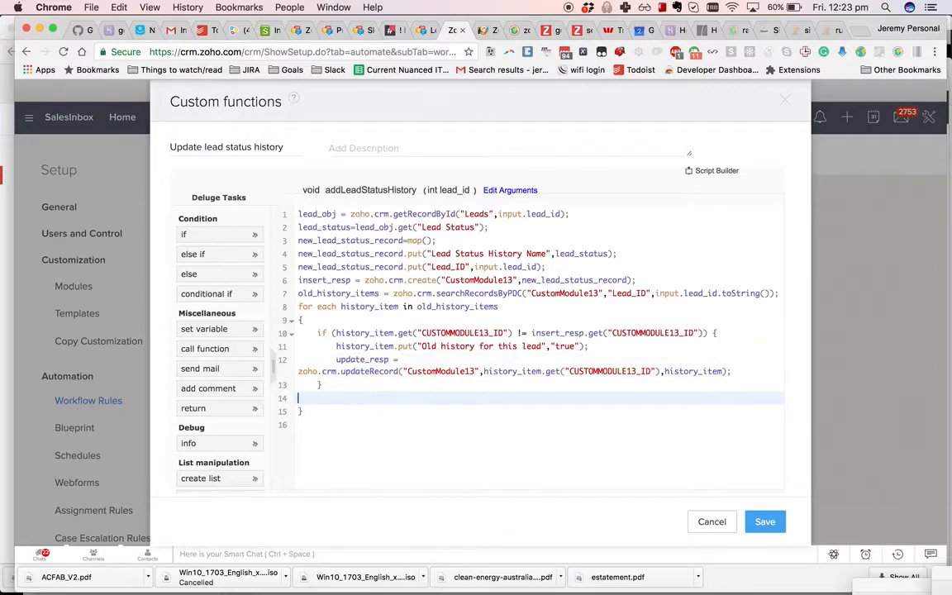
pyautogui.press('BackSpace')
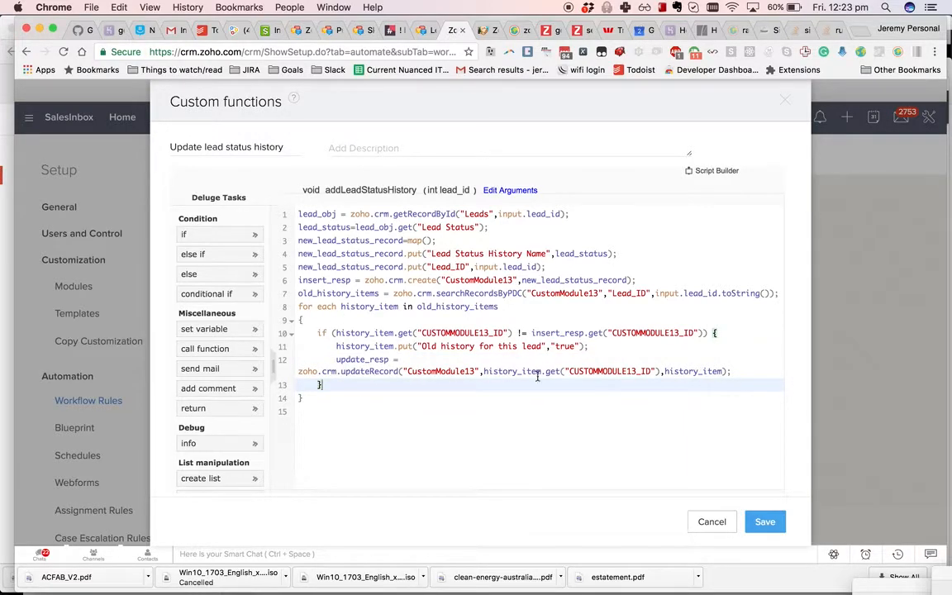
pyautogui.moveTo(753, 339); pyautogui.dragTo(630, 317)
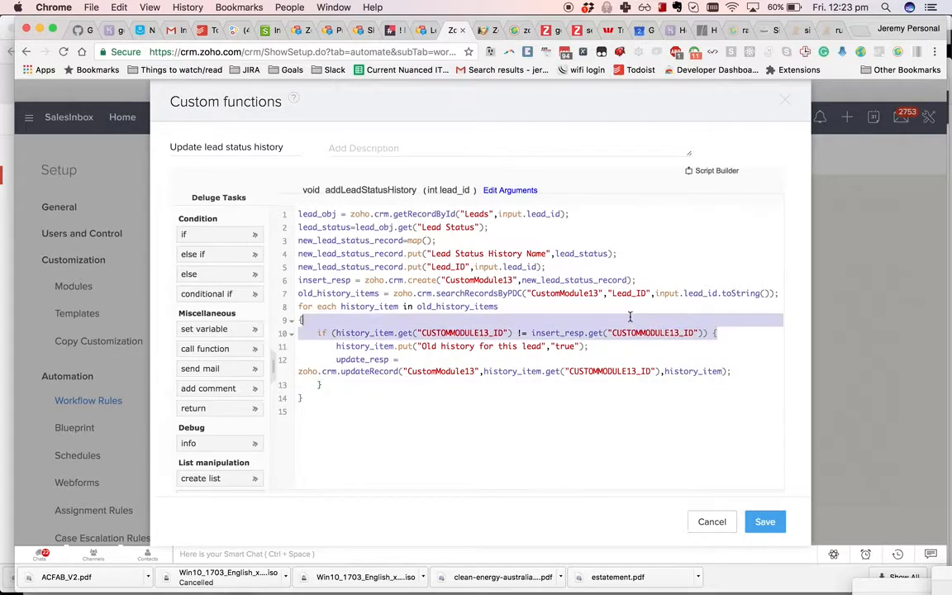
pyautogui.press('BackSpace')
# - Remove the leftover closing brace and fix the update_resp line's indentation
pyautogui.click(677, 367)
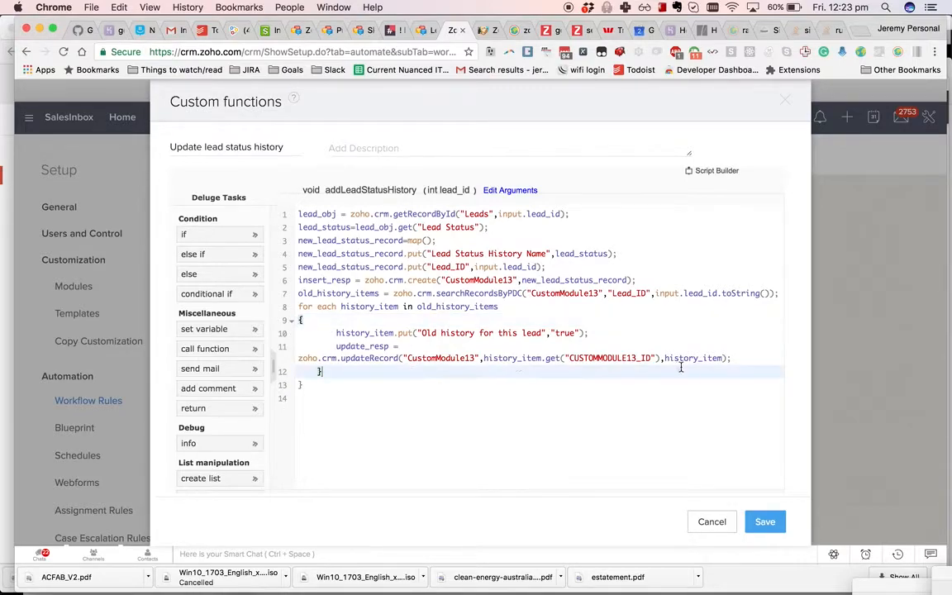
pyautogui.press('BackSpace')
pyautogui.press('BackSpace')
pyautogui.press('BackSpace')
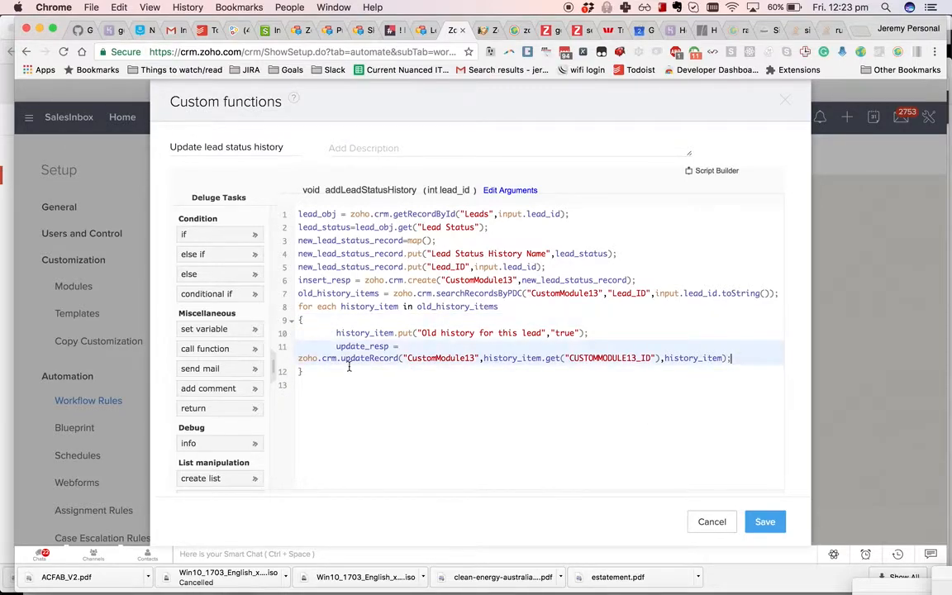
pyautogui.keyDown('shift'); pyautogui.click(335, 333); pyautogui.keyUp('shift')
pyautogui.click(335, 351)
pyautogui.press('BackSpace')
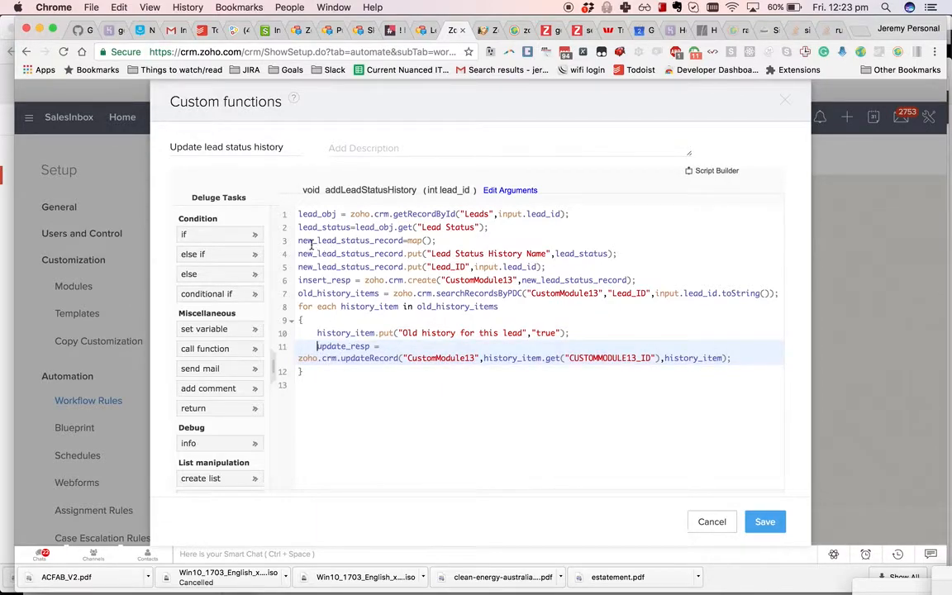
# - Cut the four new-record lines from the top and add comment '// make all the old history items old history'
pyautogui.moveTo(300, 240); pyautogui.dragTo(684, 281)
pyautogui.press('super+c')
pyautogui.press('BackSpace')
pyautogui.press('Return')
pyautogui.write('// make all the old h')
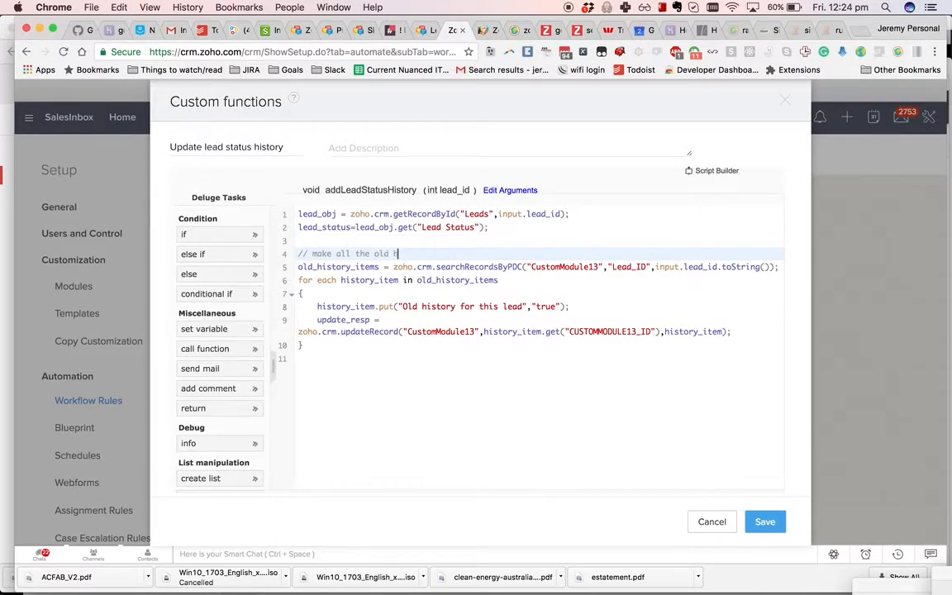
pyautogui.write('istory items old history')
# - Paste the record-creation lines below the loop under comment '// add new lead status history'
pyautogui.click(409, 359)
pyautogui.press('super+v')
pyautogui.click(408, 359)
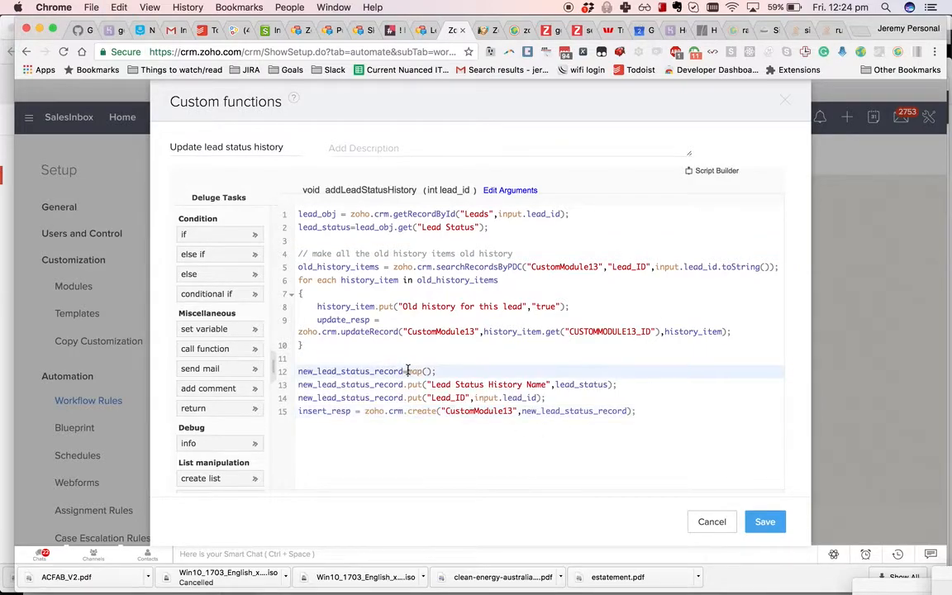
pyautogui.press('Return')
pyautogui.write('// add new lead status history')
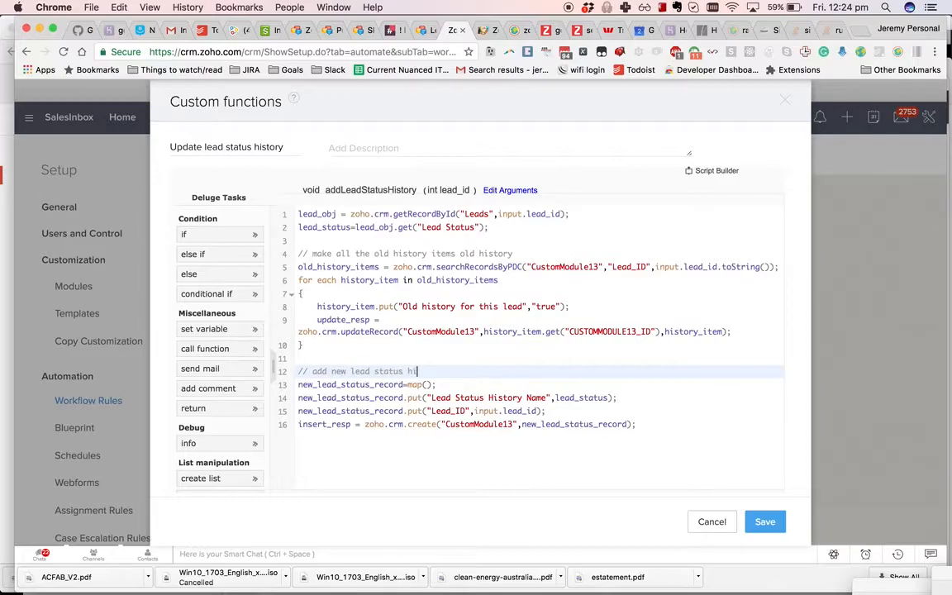
pyautogui.press('Up')
pyautogui.press('Up')
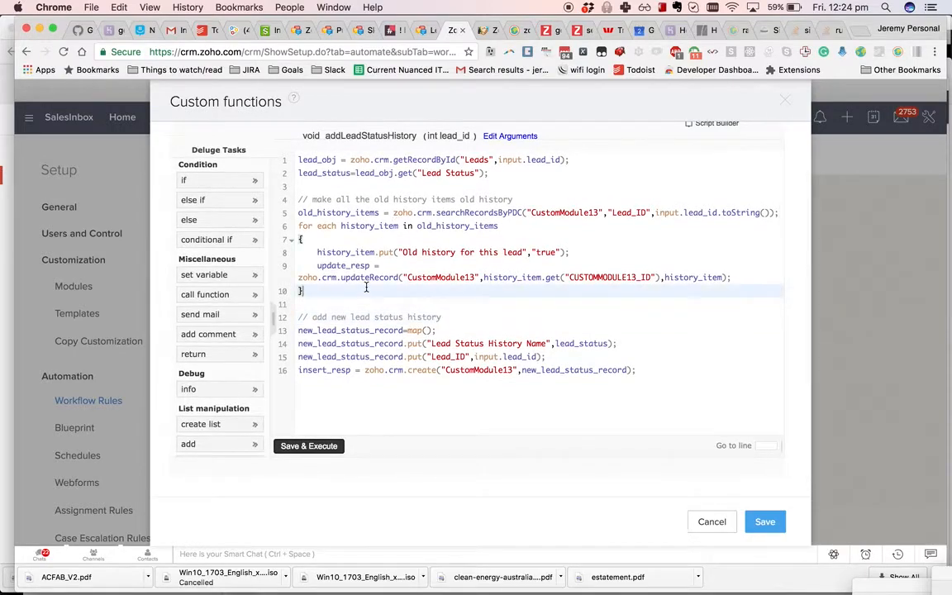
pyautogui.press('super+a')
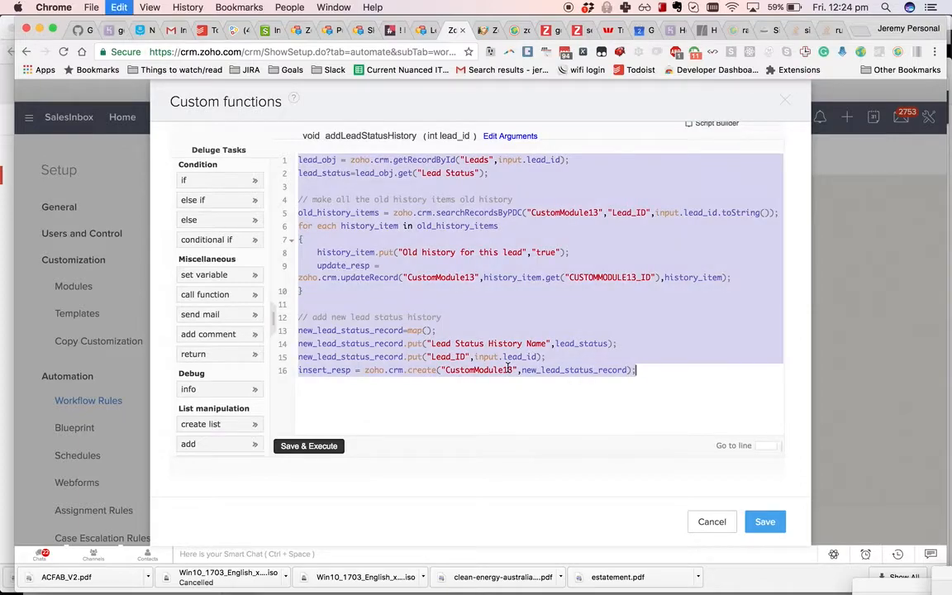
# - Save the custom function and recheck its script from the rule's function action
pyautogui.click(764, 523)
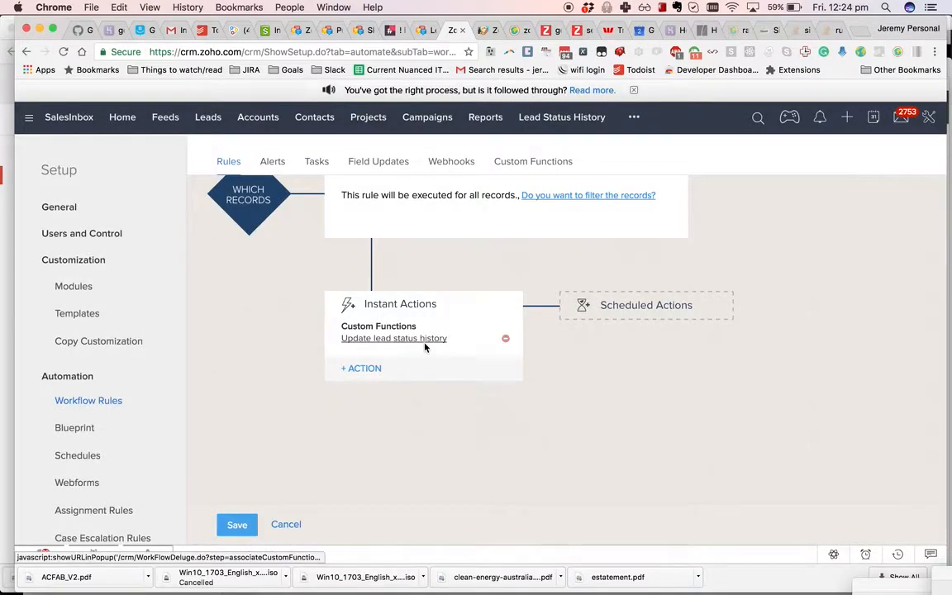
pyautogui.click(425, 340)
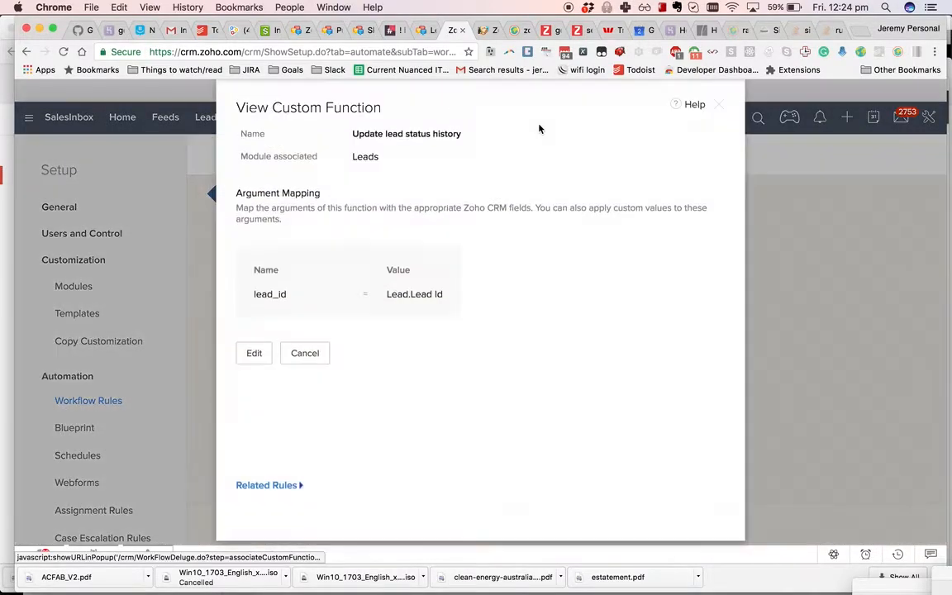
pyautogui.click(255, 353)
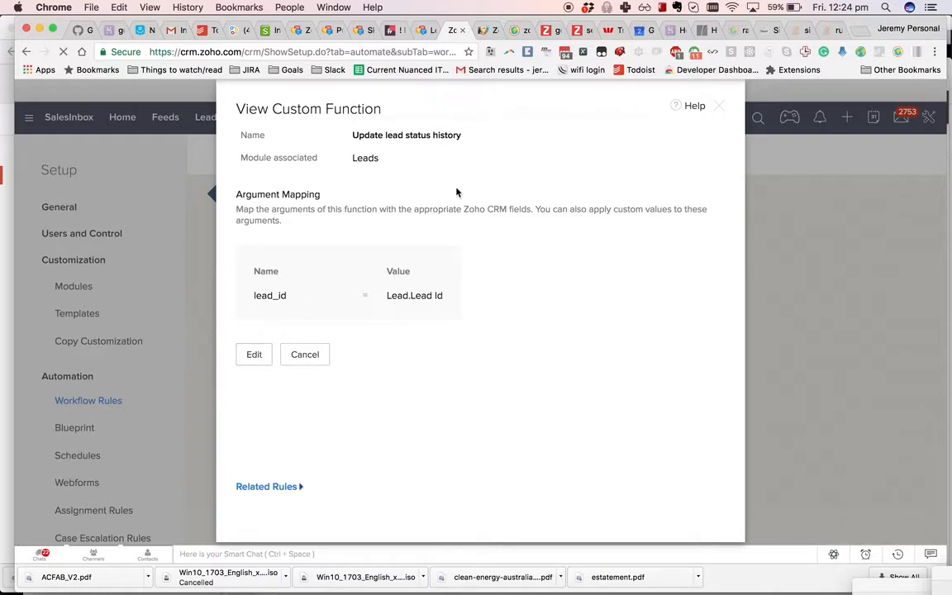
pyautogui.click(528, 162)
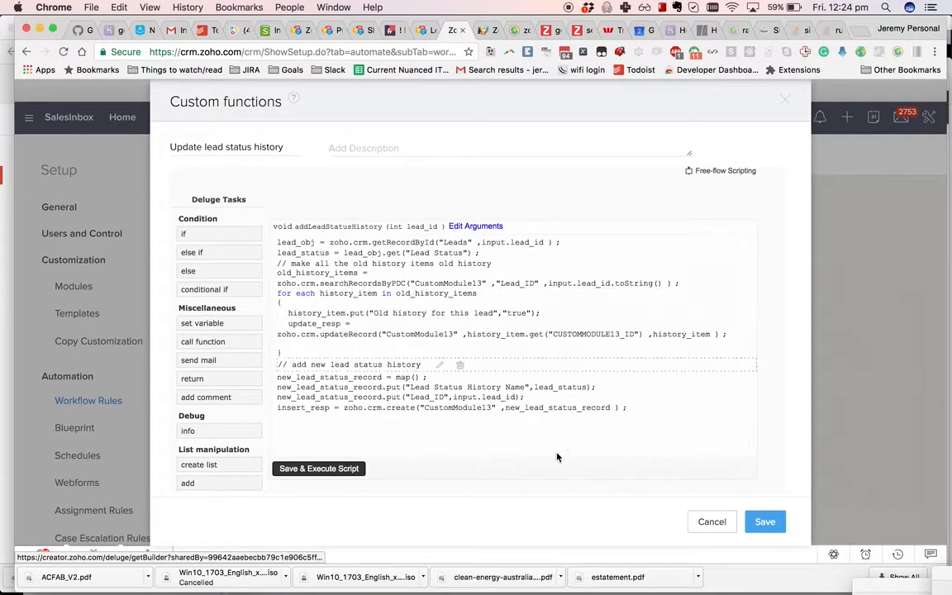
pyautogui.click(709, 519)
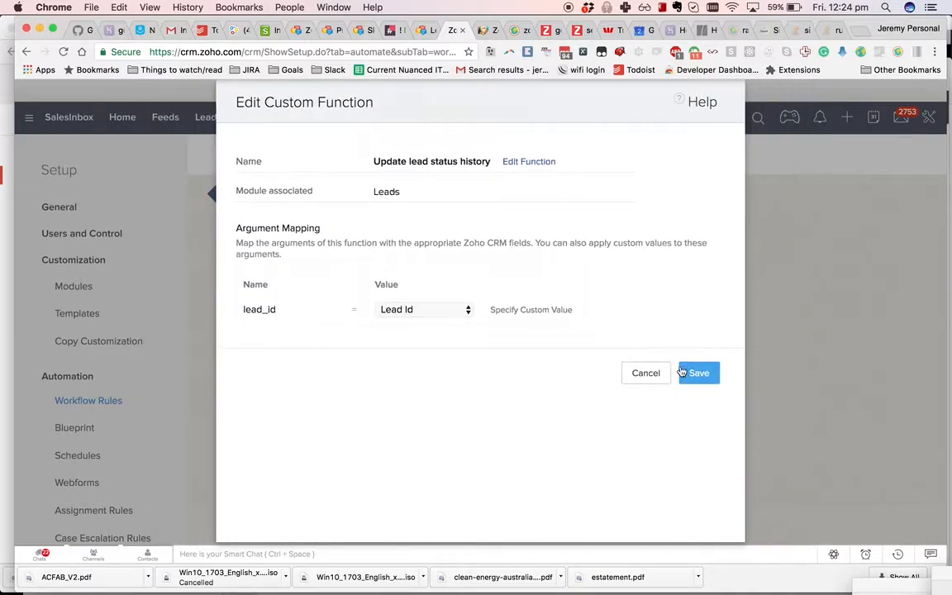
# - Save the function action and the Update lead status history rule, dismissing the memory warning
pyautogui.click(694, 373)
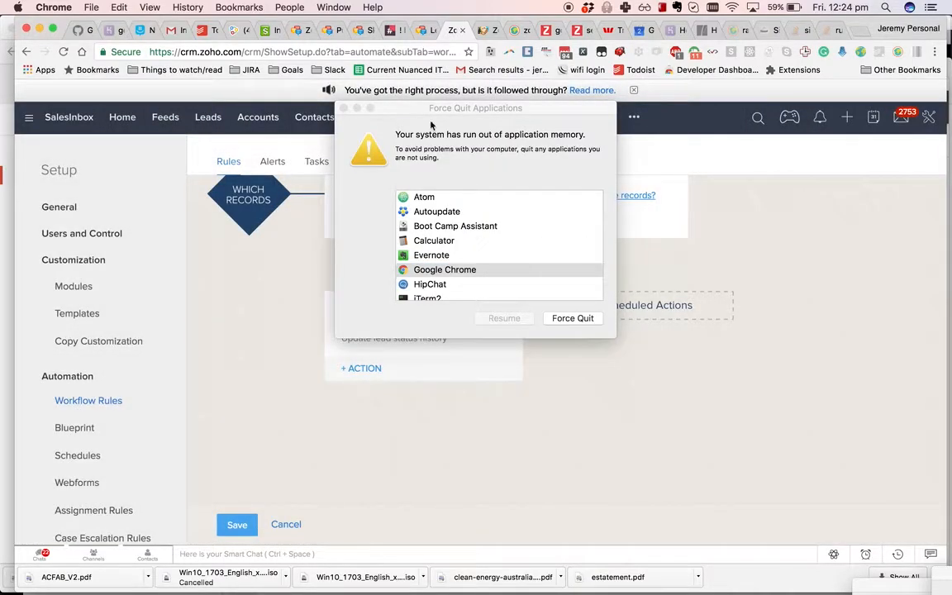
pyautogui.click(345, 108)
pyautogui.click(235, 522)
pyautogui.scroll(10, 356, 248)
# - Create a Lead Status History rule named 'Escalate leads that are stuck in a status' and continue
pyautogui.click(830, 289)
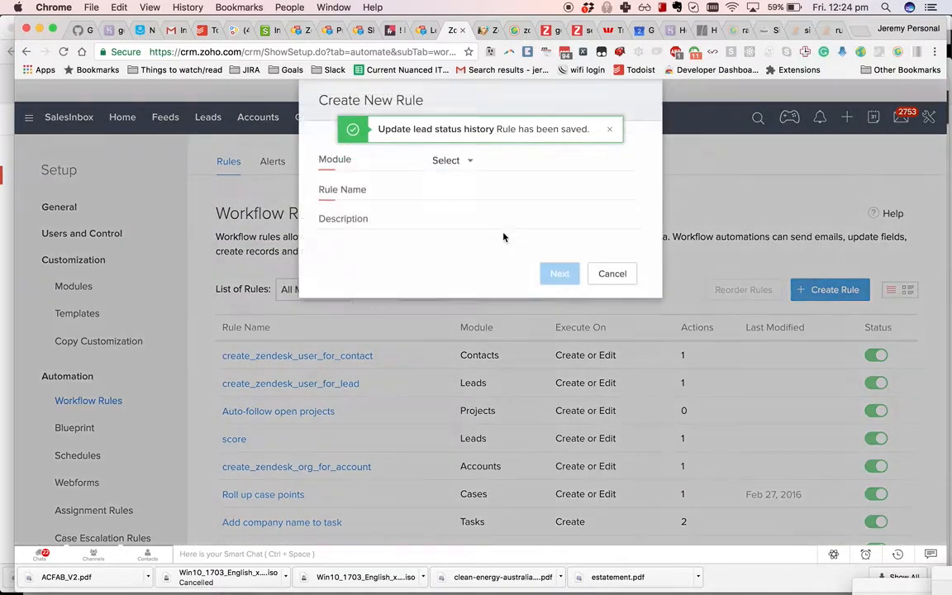
pyautogui.click(446, 162)
pyautogui.click(446, 162)
pyautogui.click(447, 162)
pyautogui.write('lead st')
pyautogui.click(477, 198)
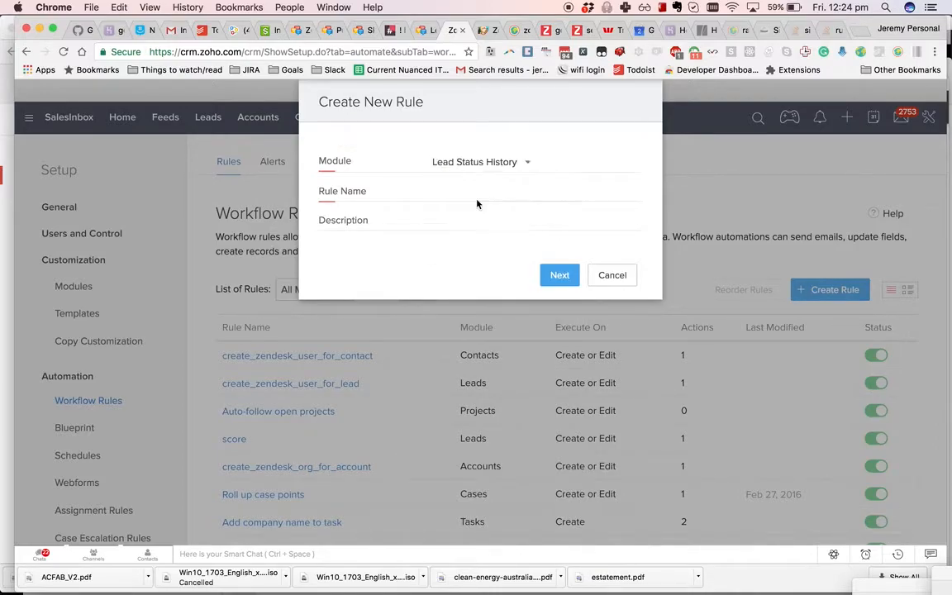
pyautogui.click(453, 195)
pyautogui.write('Escalate leads that are stuck ')
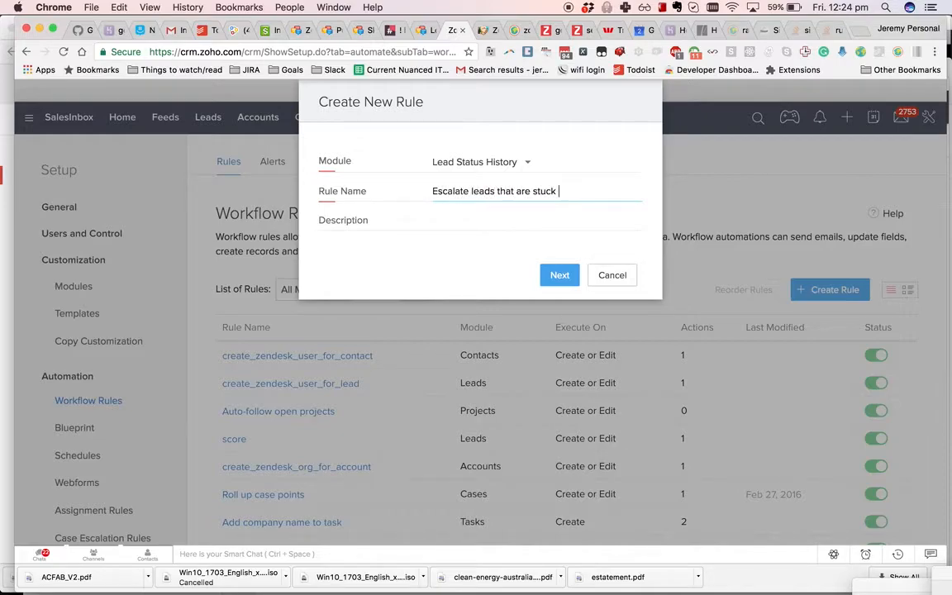
pyautogui.write('in a status')
pyautogui.click(560, 274)
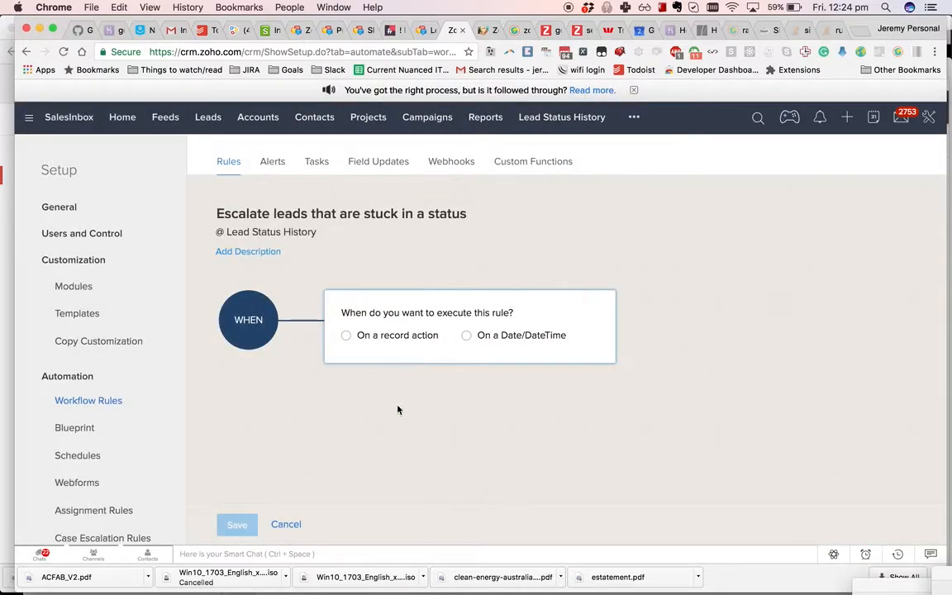
# - Schedule the rule to run once, 14 days after Created Time
pyautogui.click(401, 334)
pyautogui.click(503, 372)
pyautogui.click(514, 415)
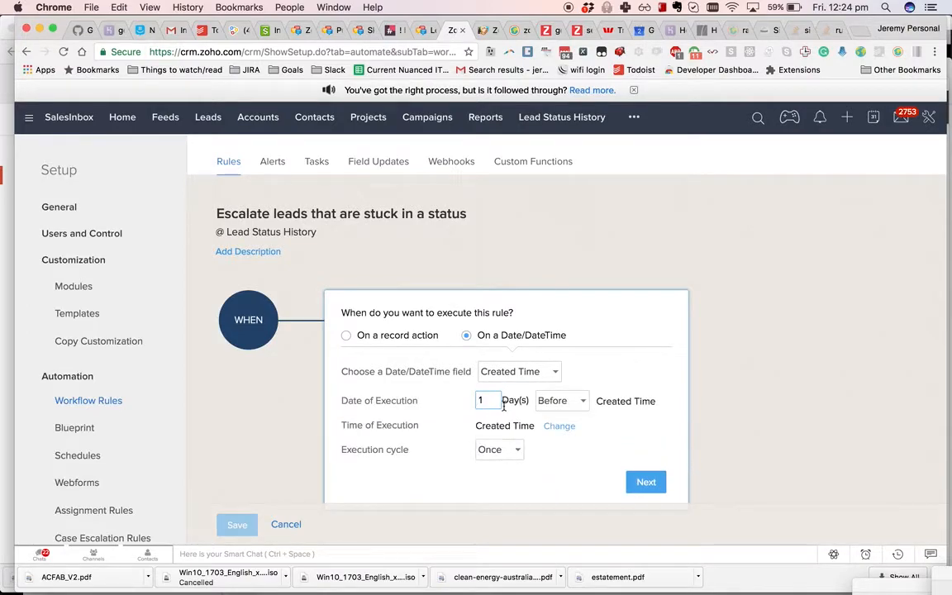
pyautogui.write('4')
pyautogui.click(560, 401)
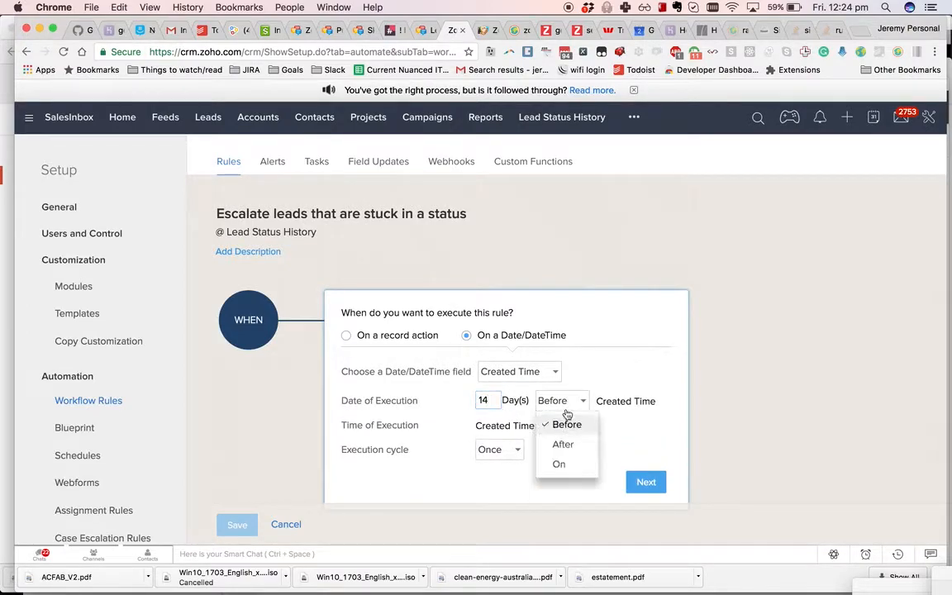
pyautogui.click(565, 448)
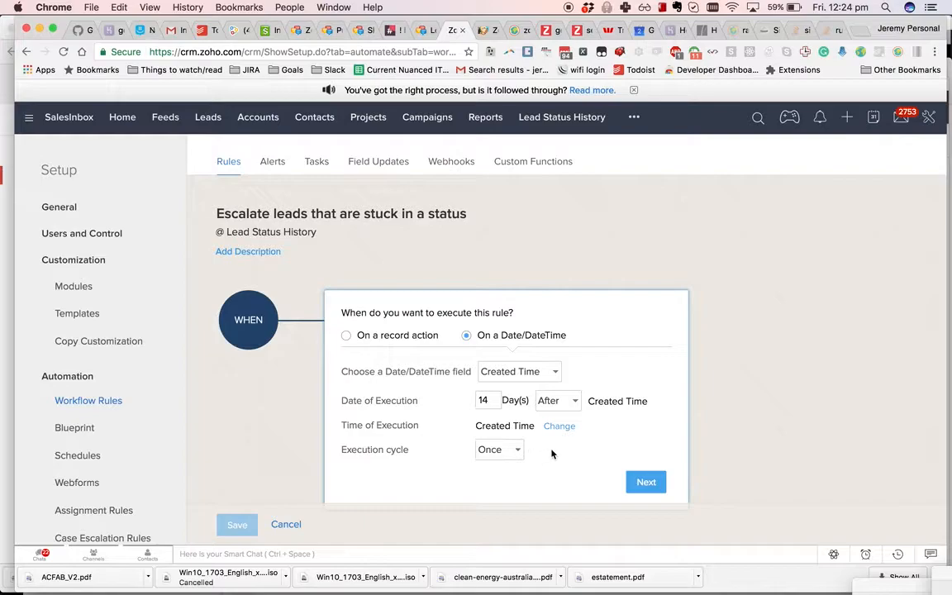
pyautogui.scroll(-3, 552, 453)
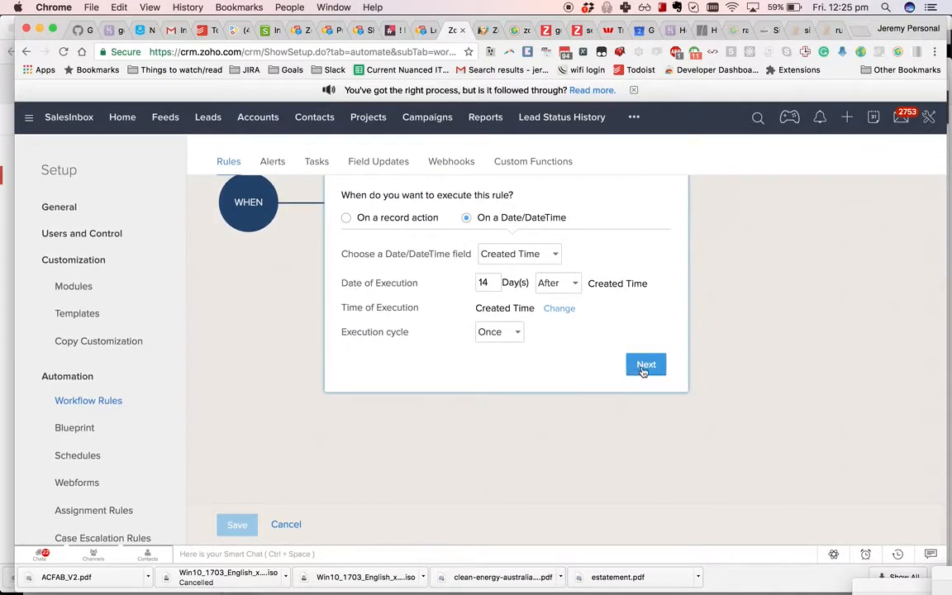
pyautogui.click(645, 365)
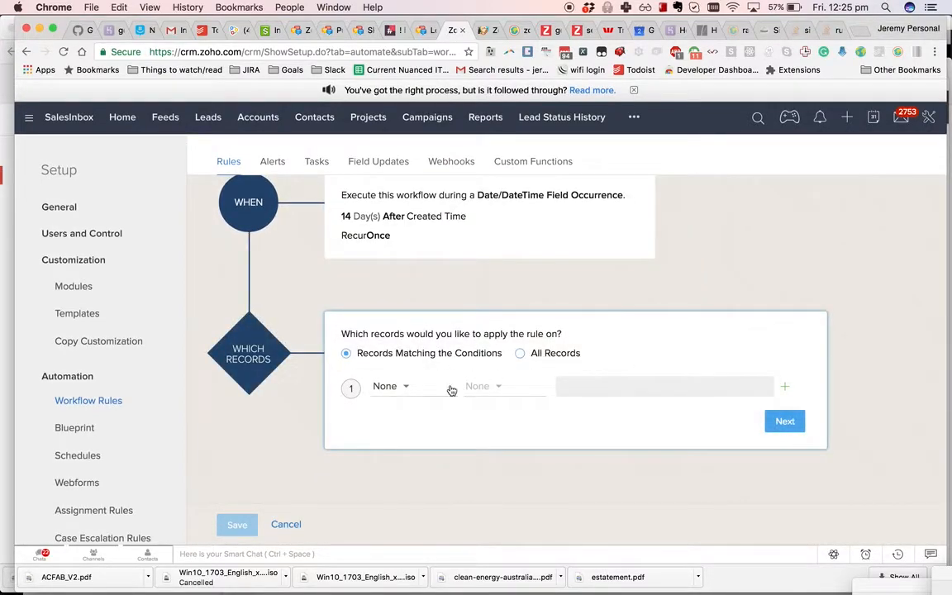
# - Limit it to records where Old history for this lead is Not Selected, then proceed to actions
pyautogui.click(437, 389)
pyautogui.write('ol')
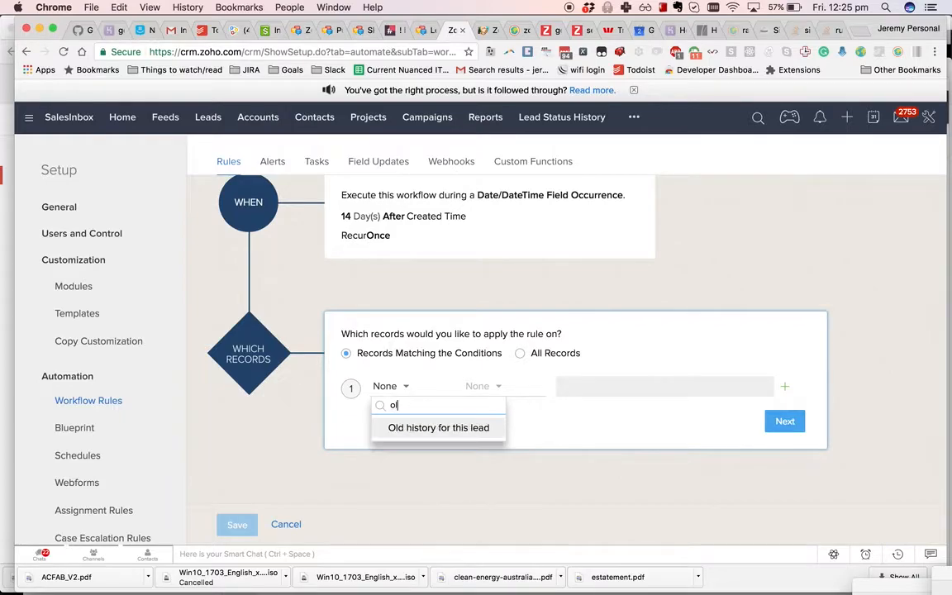
pyautogui.click(413, 427)
pyautogui.click(590, 386)
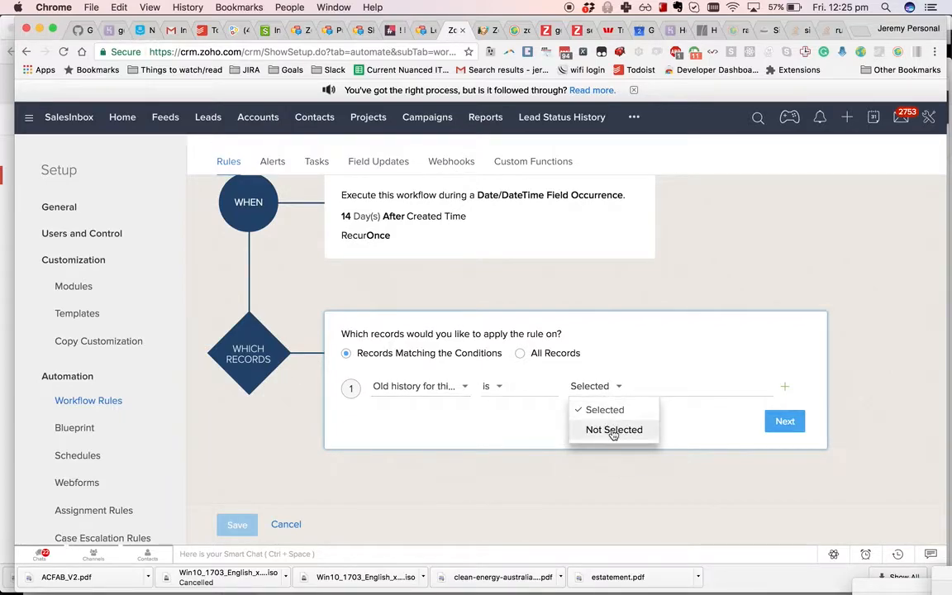
pyautogui.click(614, 429)
pyautogui.click(785, 421)
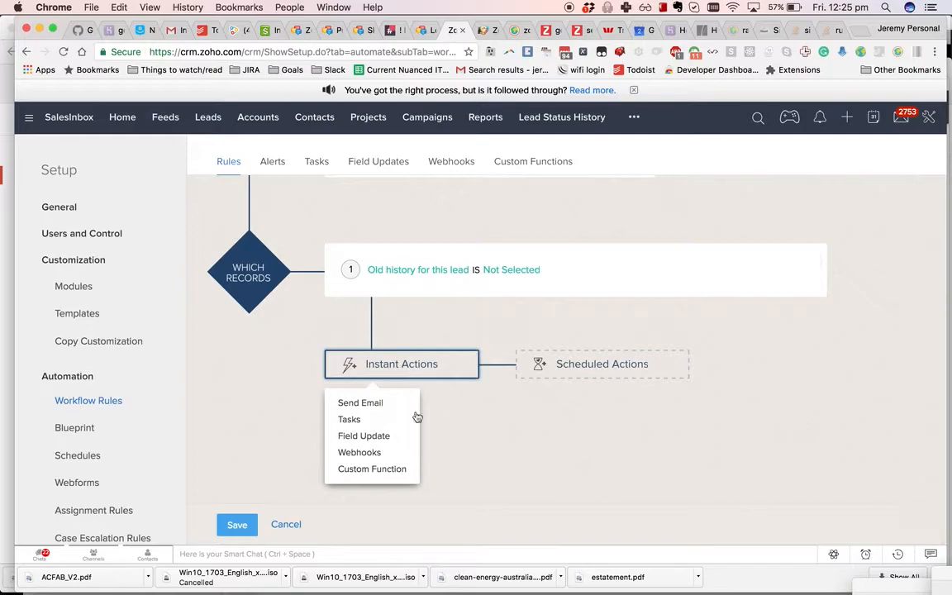
# - Add a Send Email instant action with the boss's e-mail address as an additional recipient
pyautogui.click(382, 402)
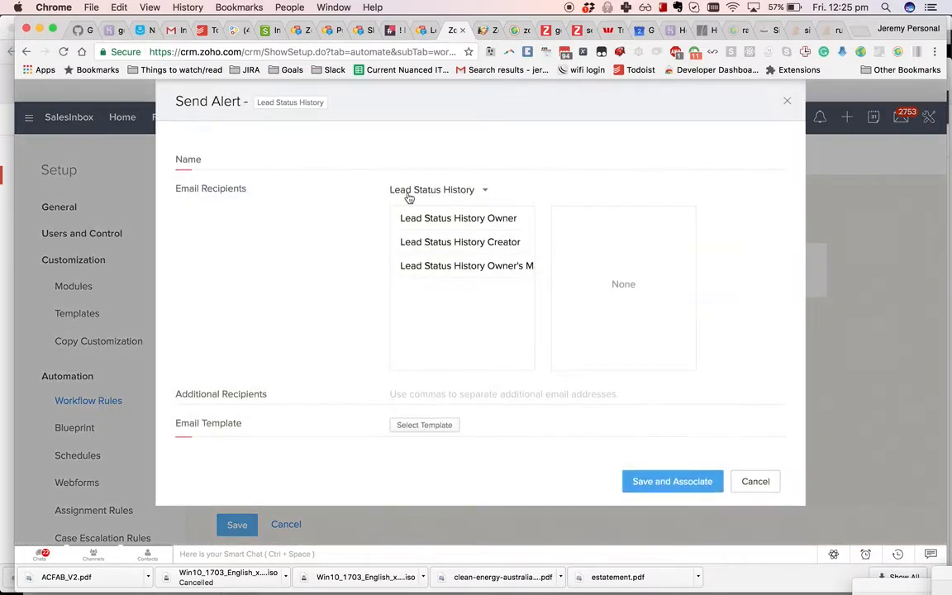
pyautogui.click(429, 390)
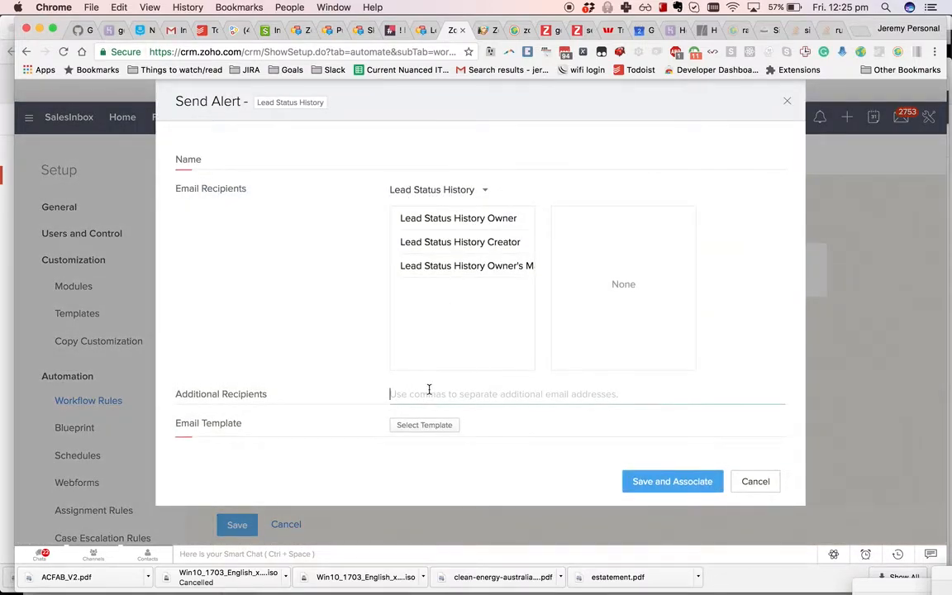
pyautogui.write('theboss@the')
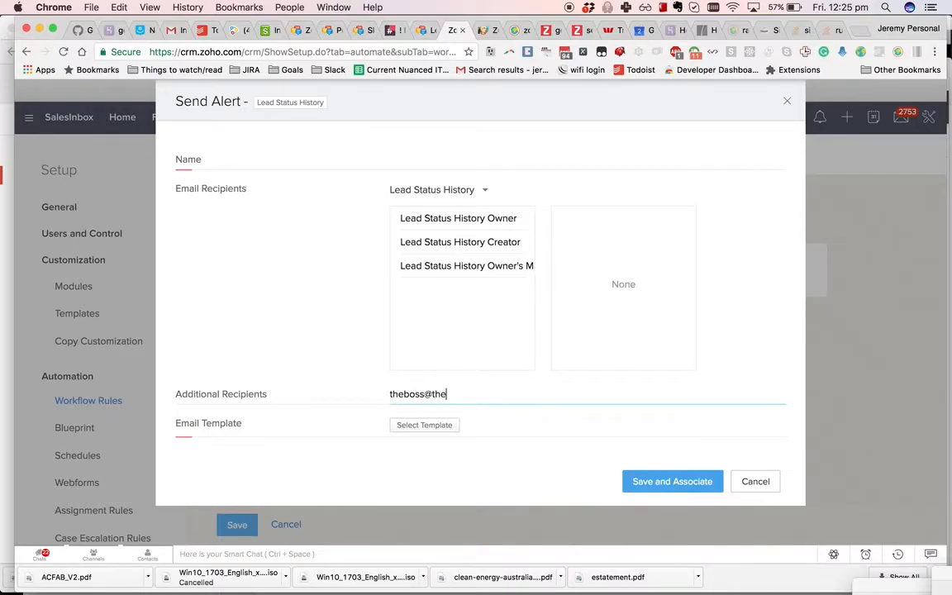
pyautogui.press('BackSpace')
pyautogui.press('BackSpace')
pyautogui.press('BackSpace')
pyautogui.press('BackSpace')
pyautogui.press('BackSpace')
pyautogui.press('BackSpace')
# - Name the alert 'Escalate lead to the boss' and start creating a new email template
pyautogui.click(438, 425)
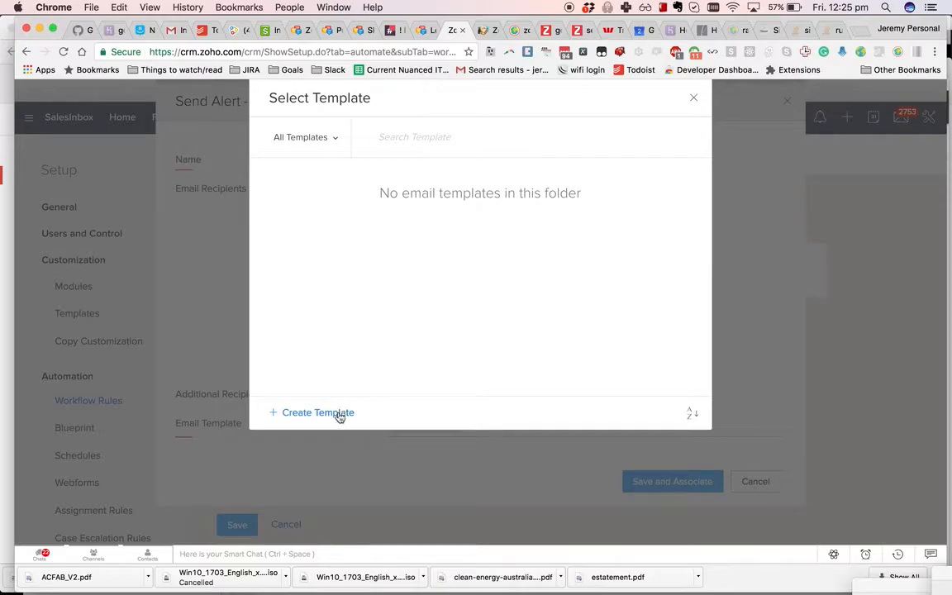
pyautogui.click(693, 97)
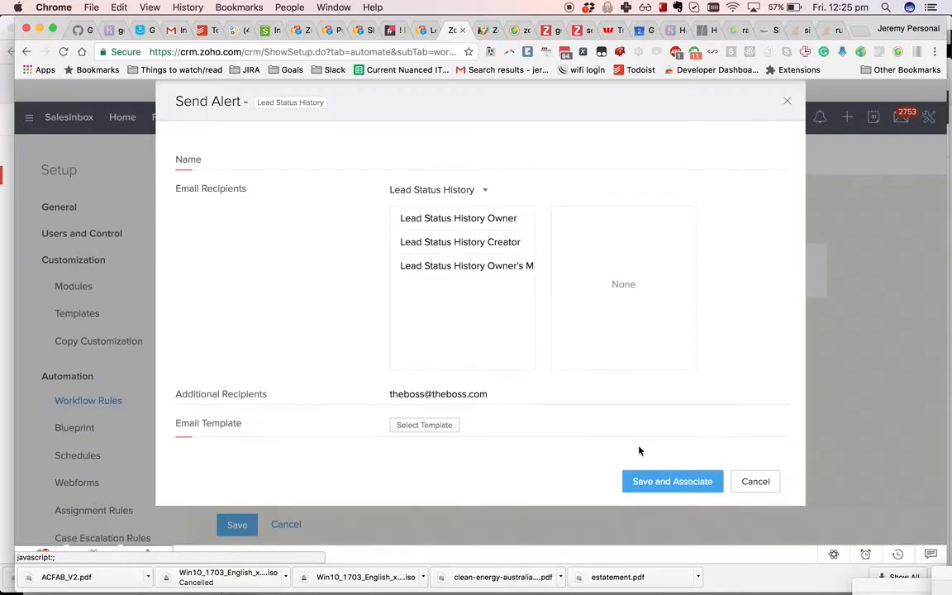
pyautogui.click(660, 488)
pyautogui.write('Escalate lead to the boss')
pyautogui.click(423, 427)
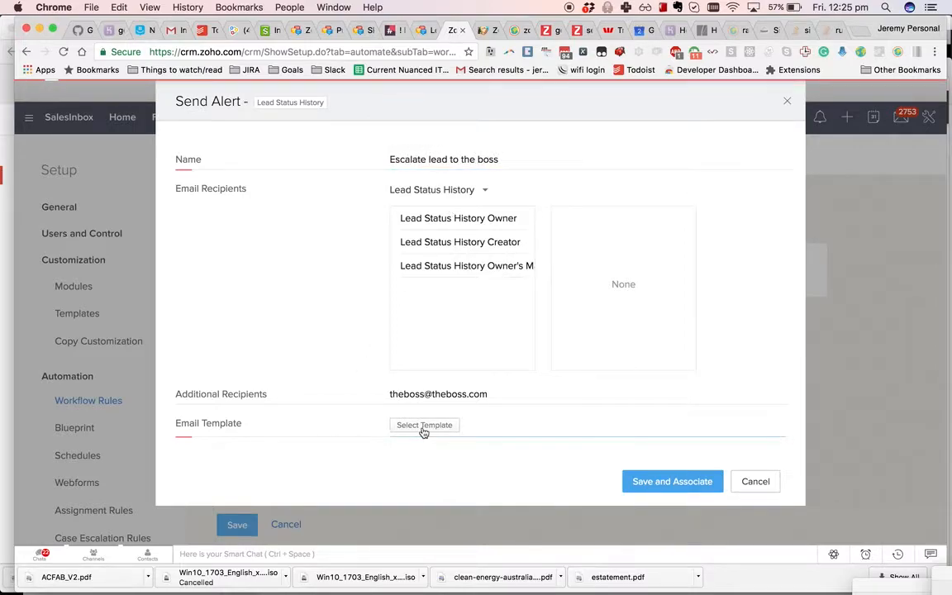
pyautogui.click(321, 412)
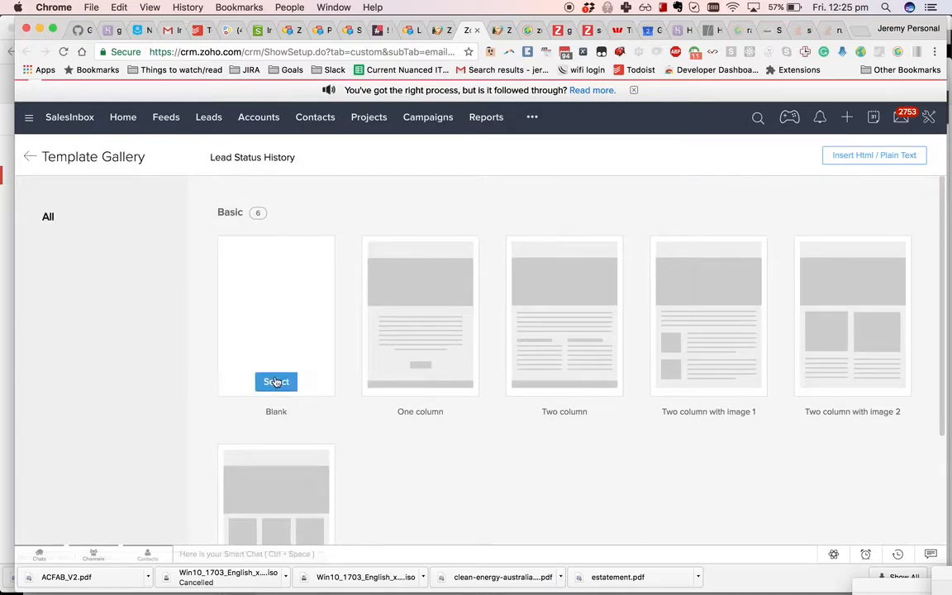
# - Start the template from the Blank layout and place a Text block on the canvas
pyautogui.click(276, 381)
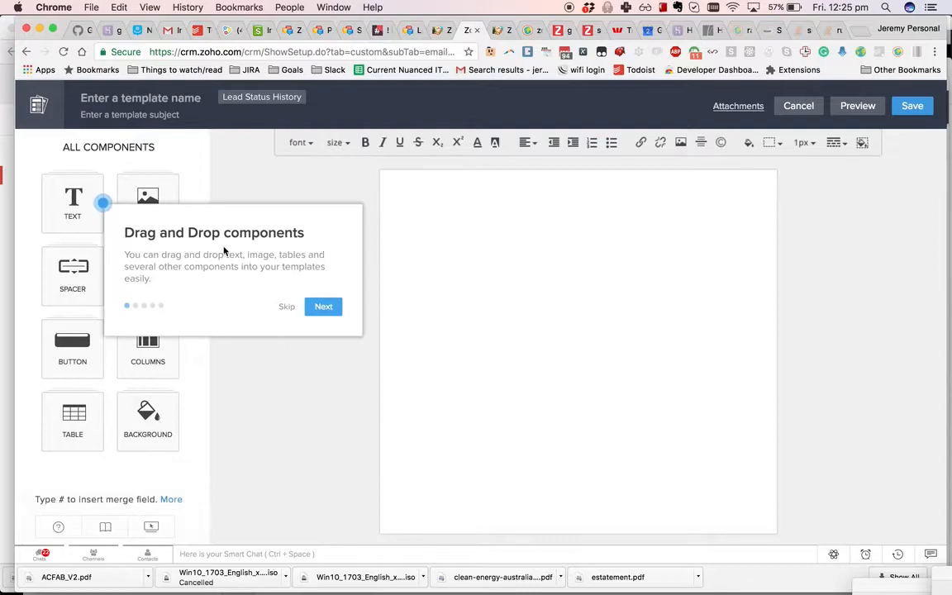
pyautogui.click(320, 305)
pyautogui.moveTo(70, 199); pyautogui.dragTo(498, 240)
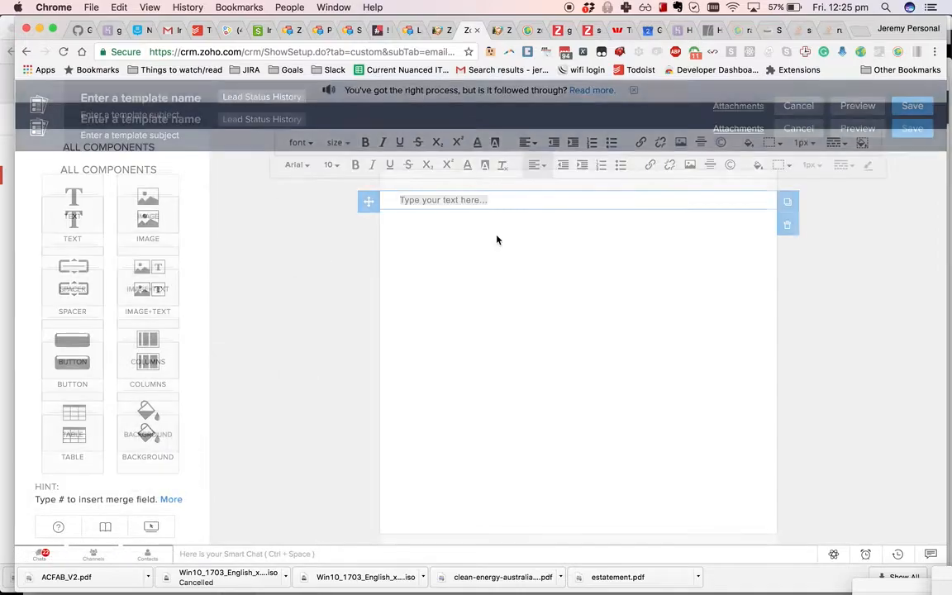
# - Write 'Lead has stalled at' the Lead Status History Name, then 'Here's the lead:' with the Lead Id field
pyautogui.click(463, 199)
pyautogui.write('Lead')
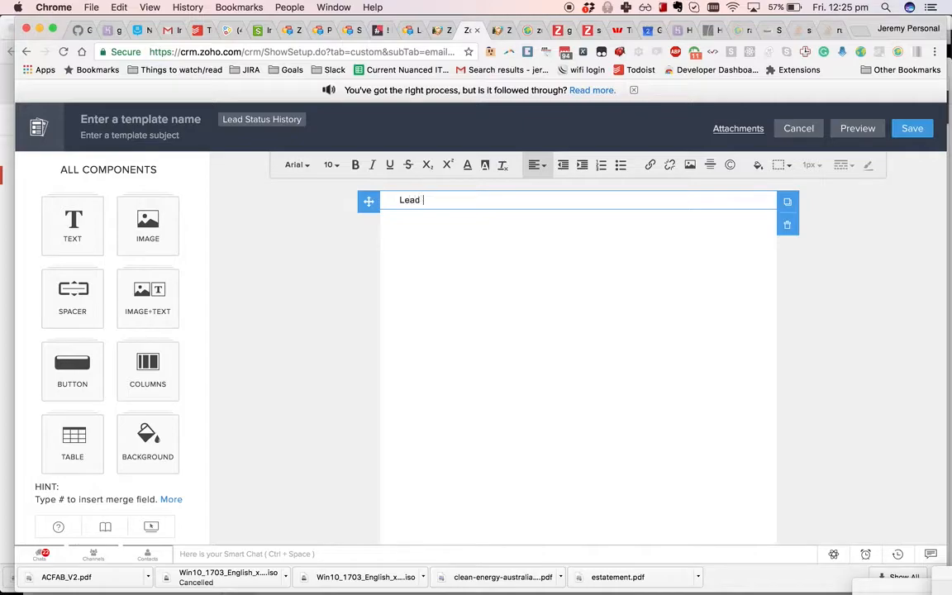
pyautogui.write(' has stalled at #')
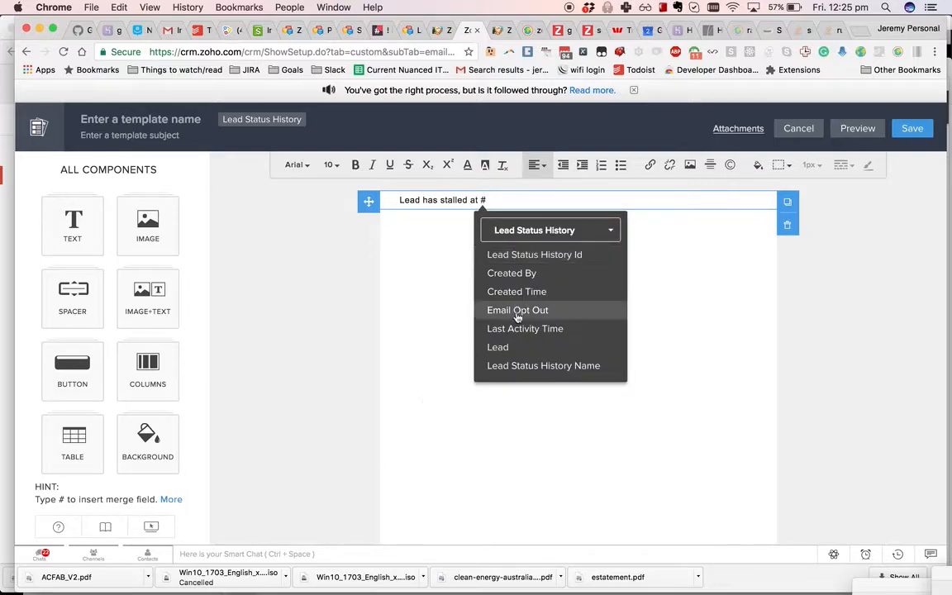
pyautogui.click(494, 366)
pyautogui.write('Name}.')
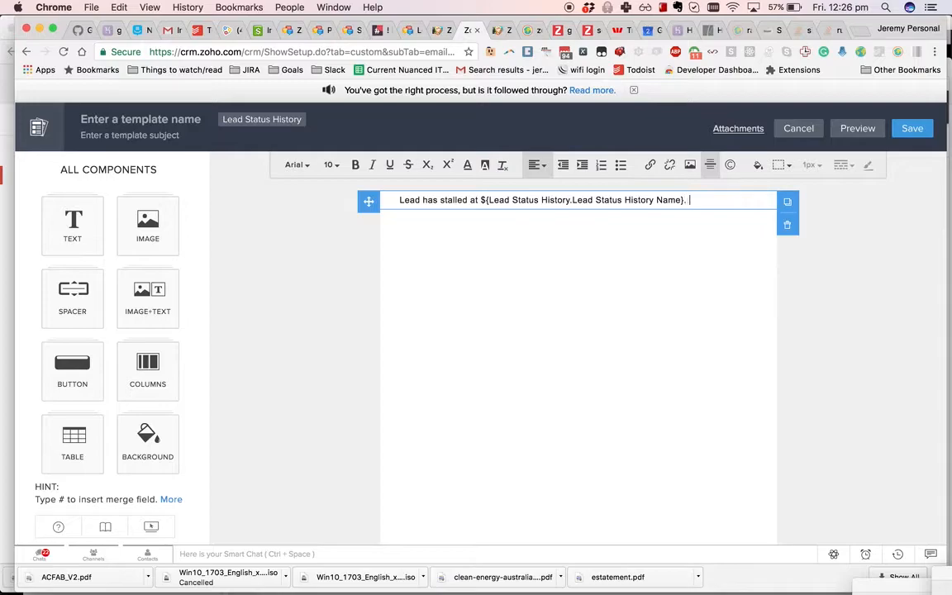
pyautogui.write(" Here's the lead: #L")
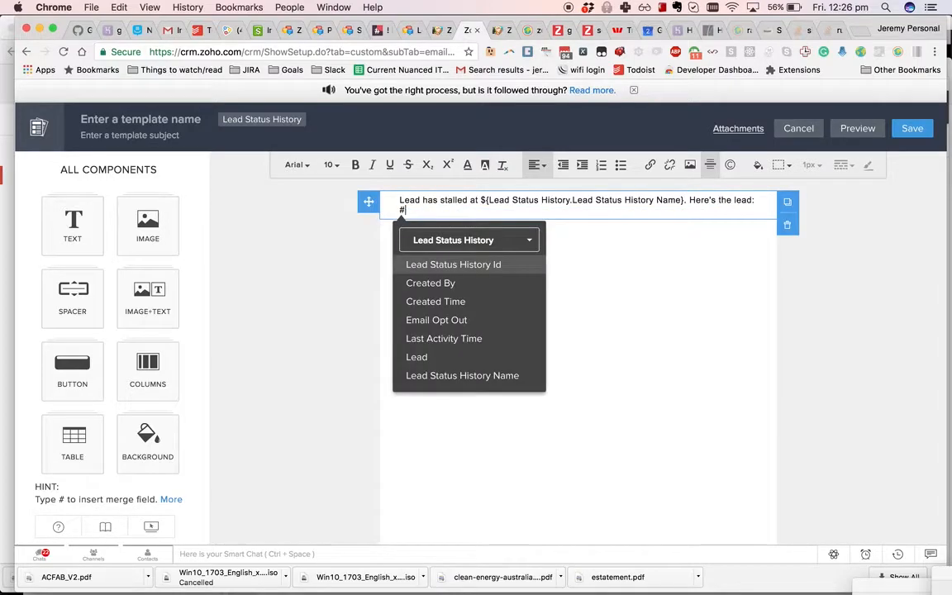
pyautogui.write('ead')
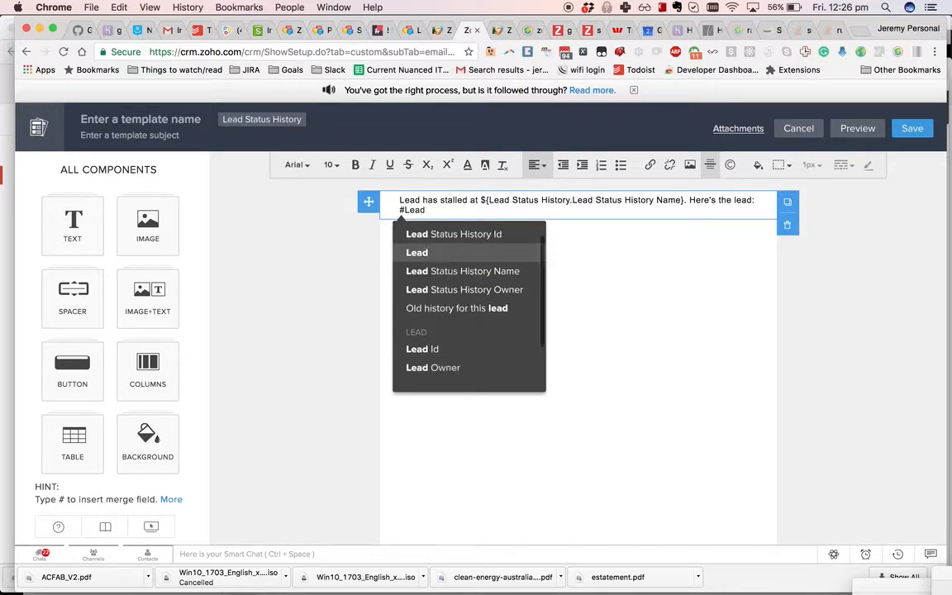
pyautogui.press('Down')
pyautogui.press('Down')
pyautogui.press('Down')
pyautogui.press('Down')
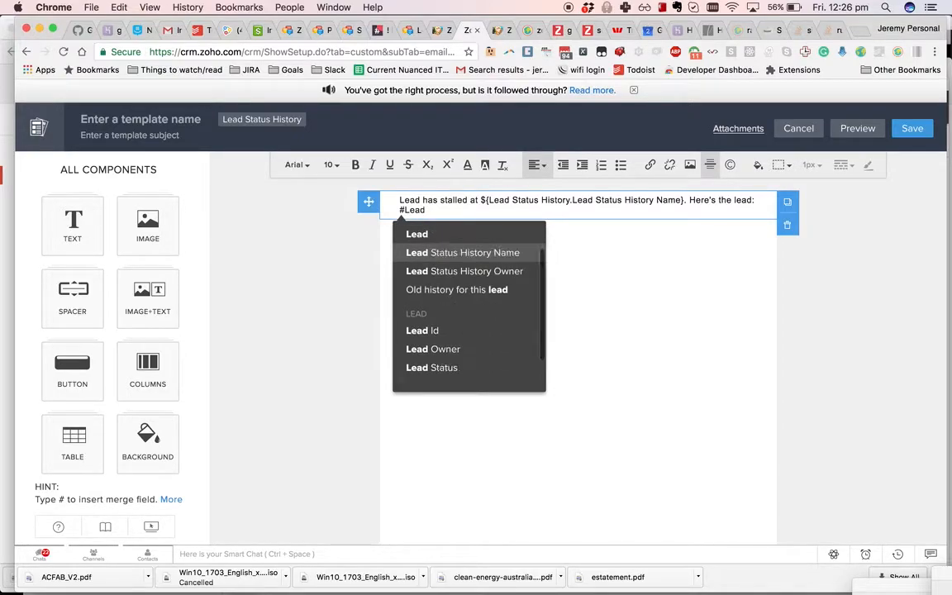
pyautogui.press('Return')
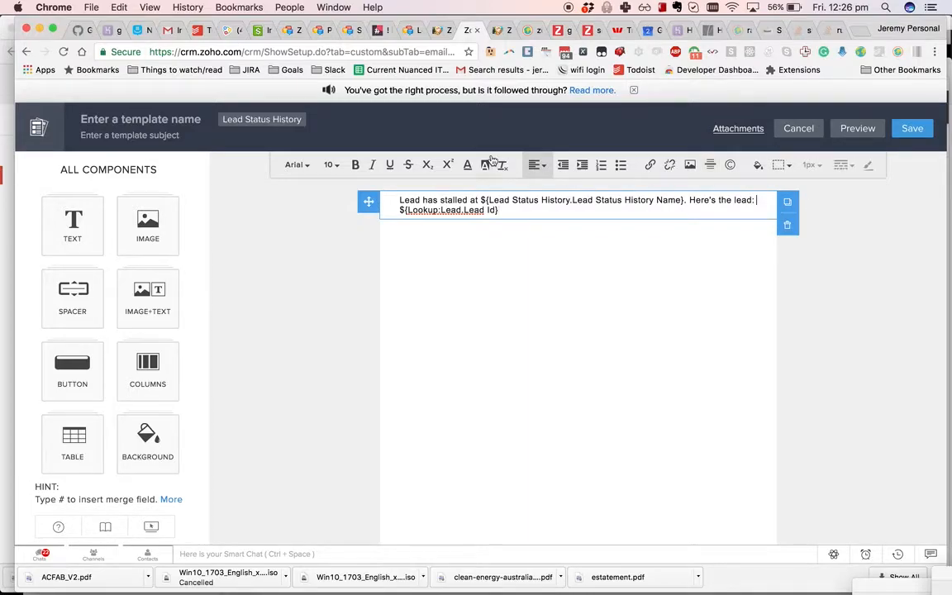
# - Remove the Lead Id merge field, begin a link, and fetch a lead record's URL from the workflow tab
pyautogui.moveTo(499, 210); pyautogui.dragTo(368, 208)
pyautogui.press('BackSpace')
pyautogui.click(651, 165)
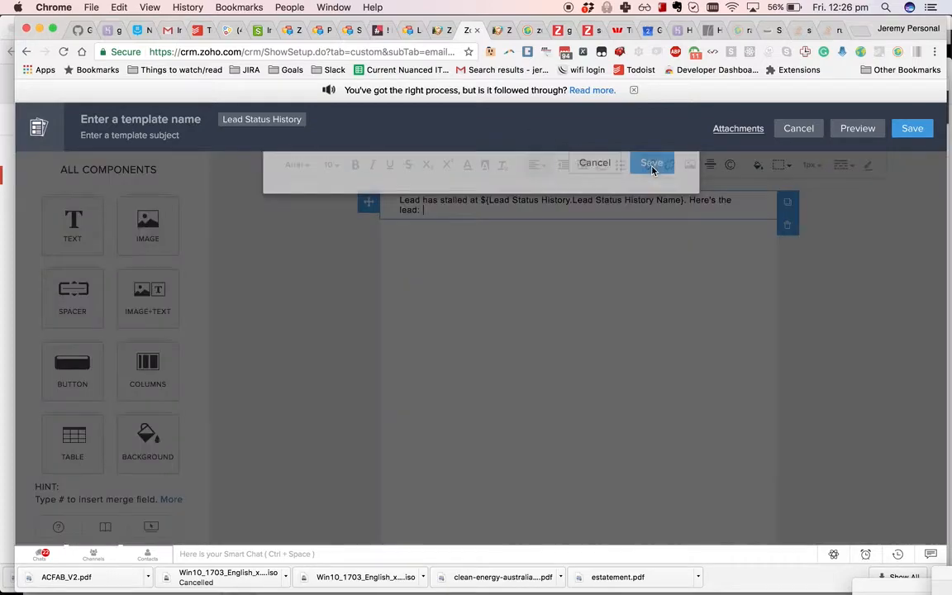
pyautogui.write('http://www.crm.zoho.com/')
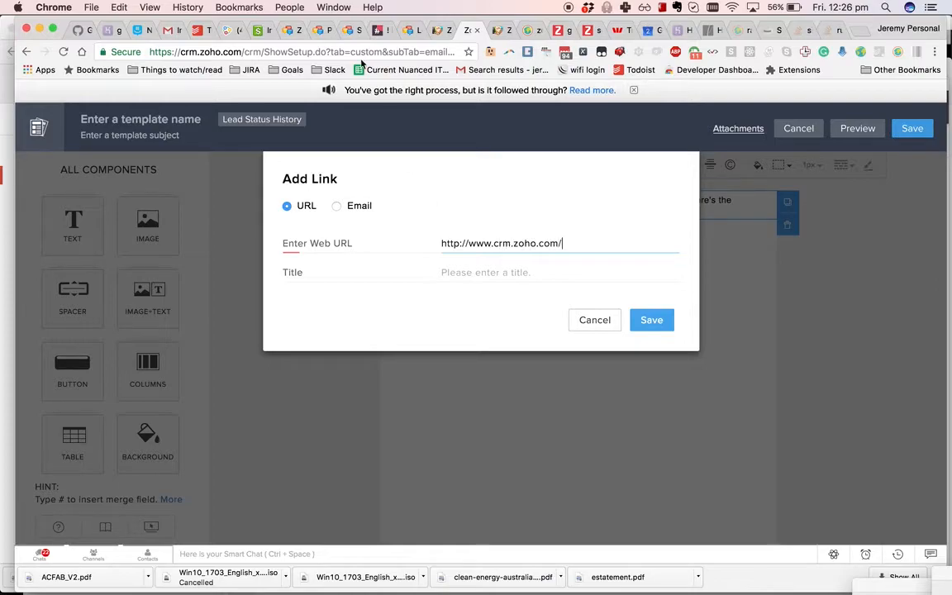
pyautogui.click(433, 30)
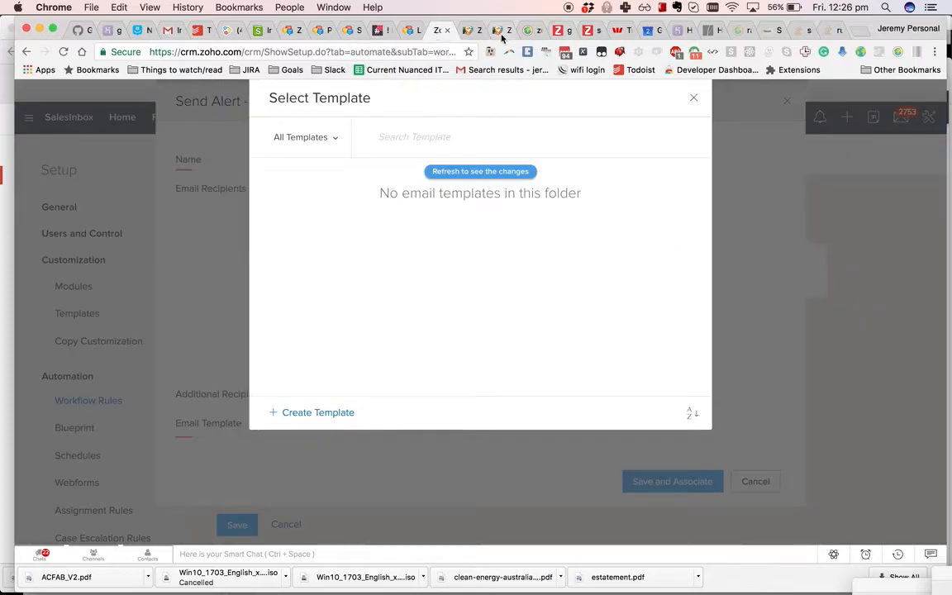
pyautogui.click(501, 35)
pyautogui.click(209, 117)
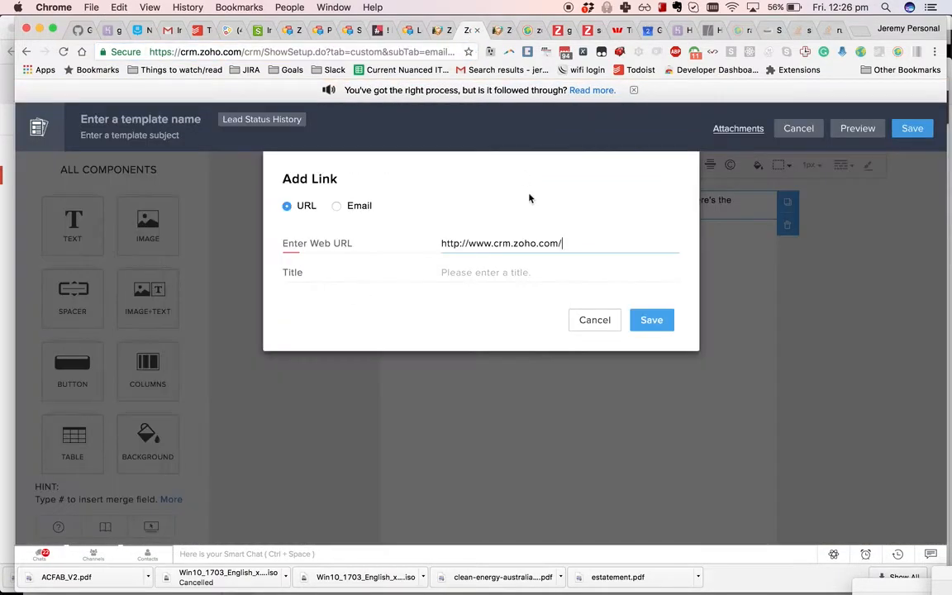
pyautogui.click(426, 29)
# - Set the link to the lead record URL ending in ${Lookup:Lead.Lead Id} and insert it
pyautogui.tripleClick(487, 245)
pyautogui.press('super+v')
pyautogui.doubleClick(592, 245)
pyautogui.press('BackSpace')
pyautogui.press('shift+super+v')
pyautogui.press('shift+super+v')
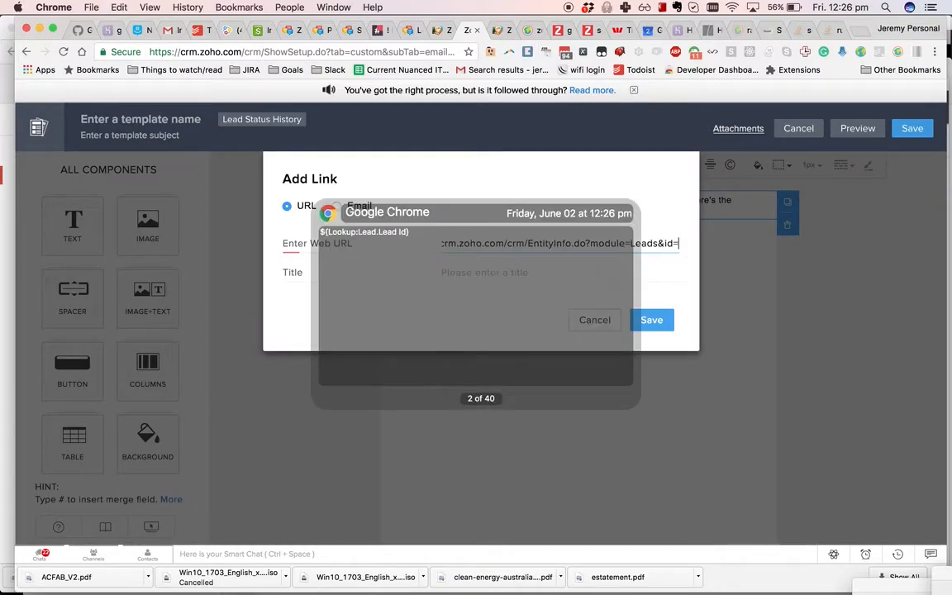
pyautogui.press('Down')
pyautogui.press('Down')
pyautogui.press('Down')
pyautogui.press('Down')
pyautogui.press('Up')
pyautogui.press('Up')
pyautogui.press('Up')
pyautogui.press('Up')
pyautogui.press('Up')
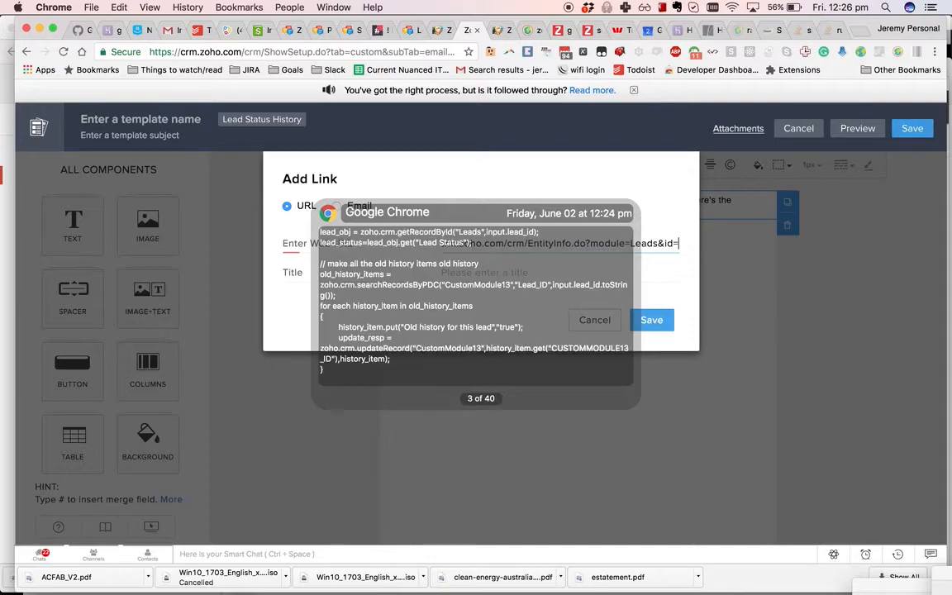
pyautogui.press('Down')
pyautogui.press('Down')
pyautogui.press('Return')
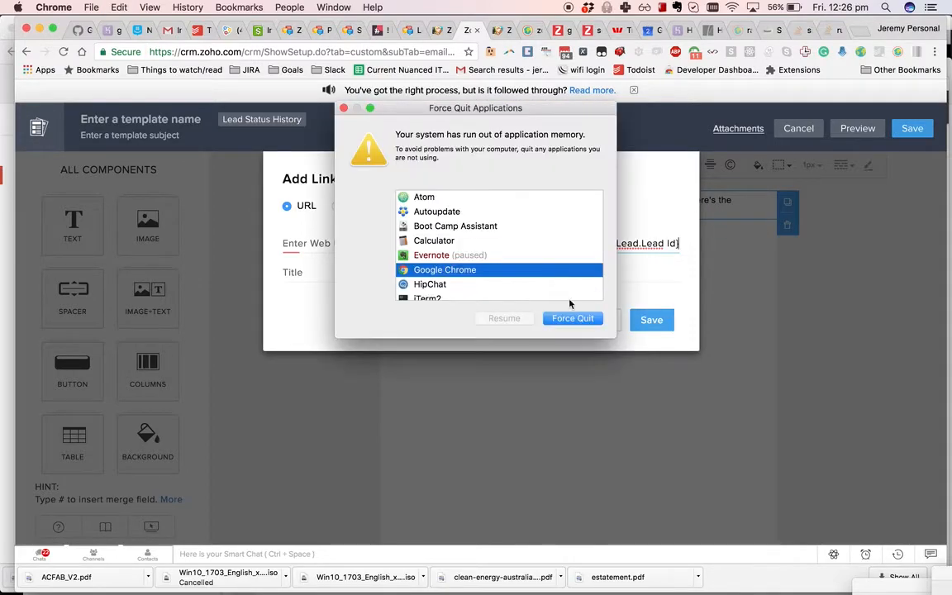
pyautogui.moveTo(474, 110); pyautogui.dragTo(532, 301)
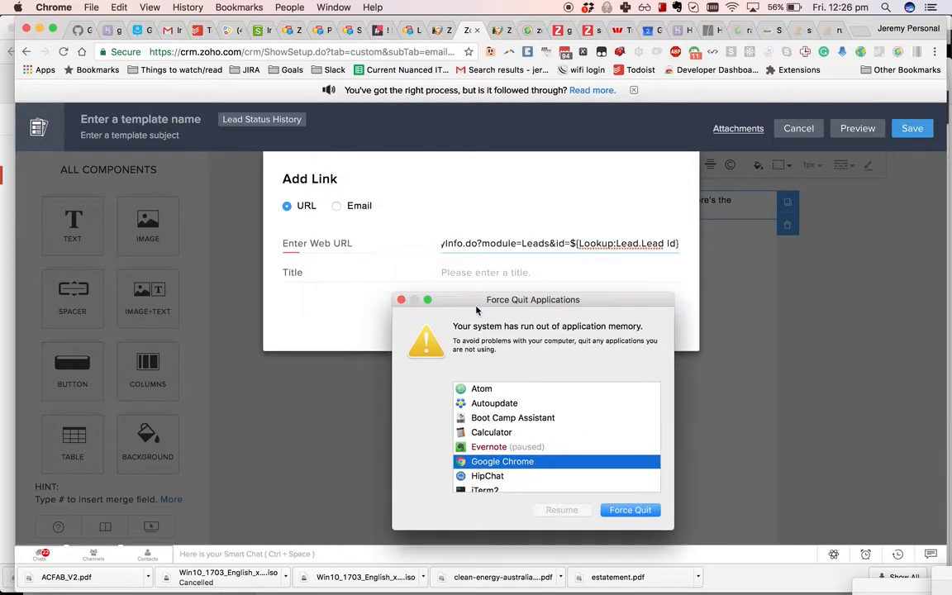
pyautogui.click(401, 300)
pyautogui.click(661, 321)
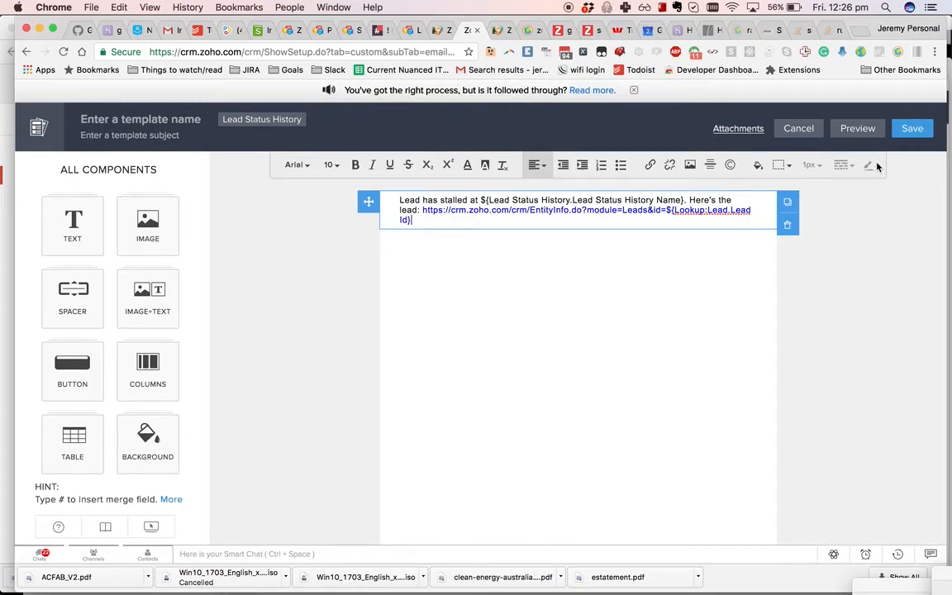
# - Name the template 'EScalate old leads'
pyautogui.click(136, 120)
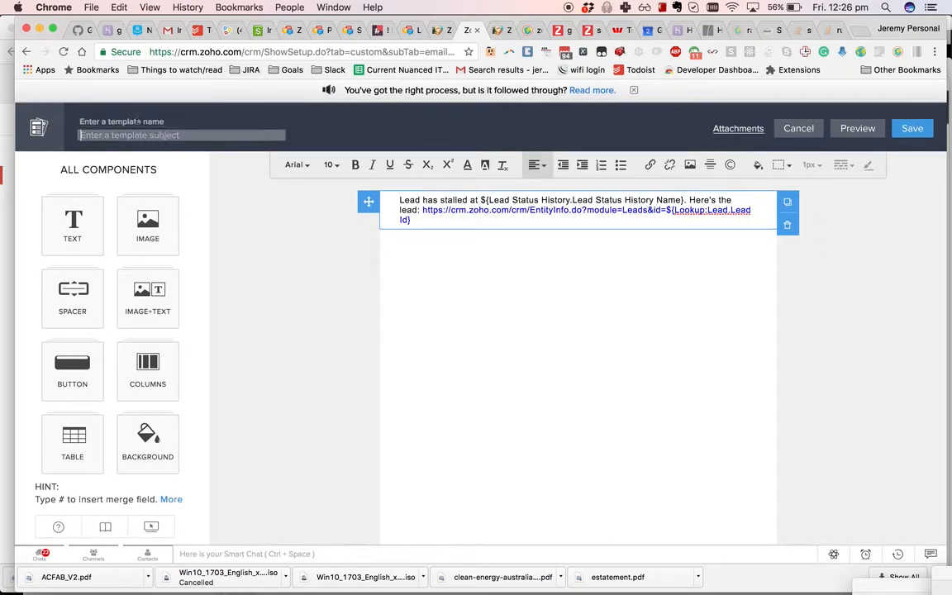
pyautogui.write('EScalate old')
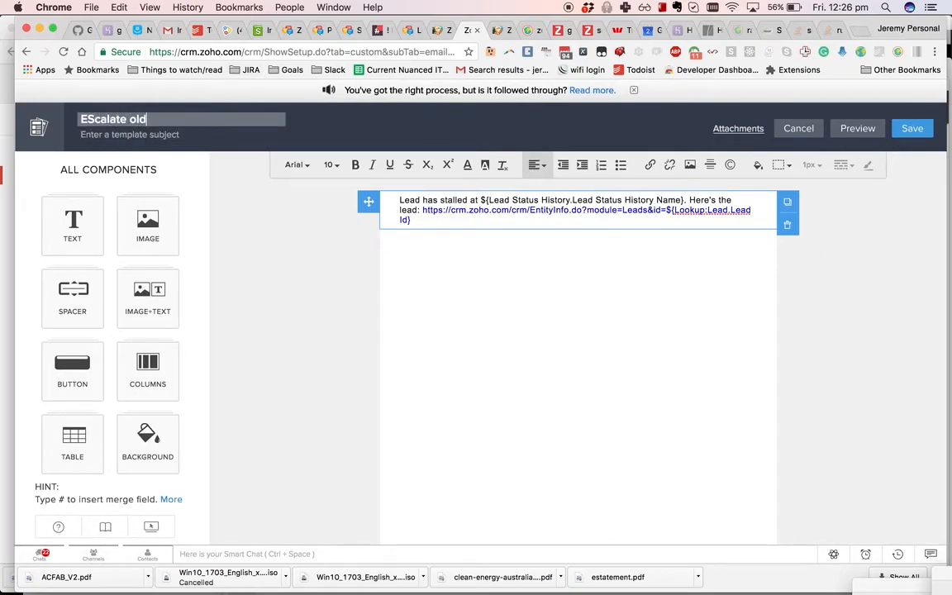
pyautogui.write(' leads')
pyautogui.click(912, 128)
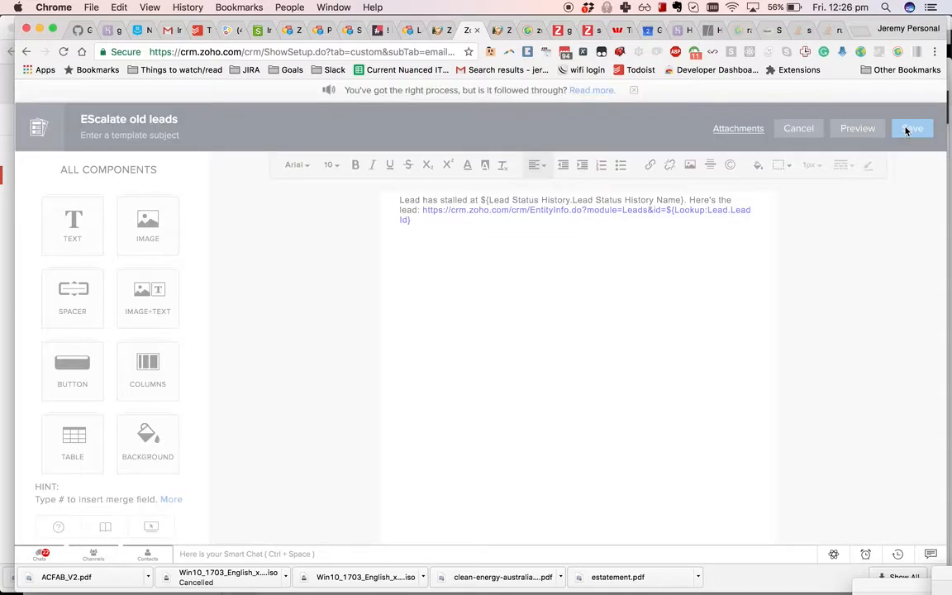
pyautogui.click(594, 95)
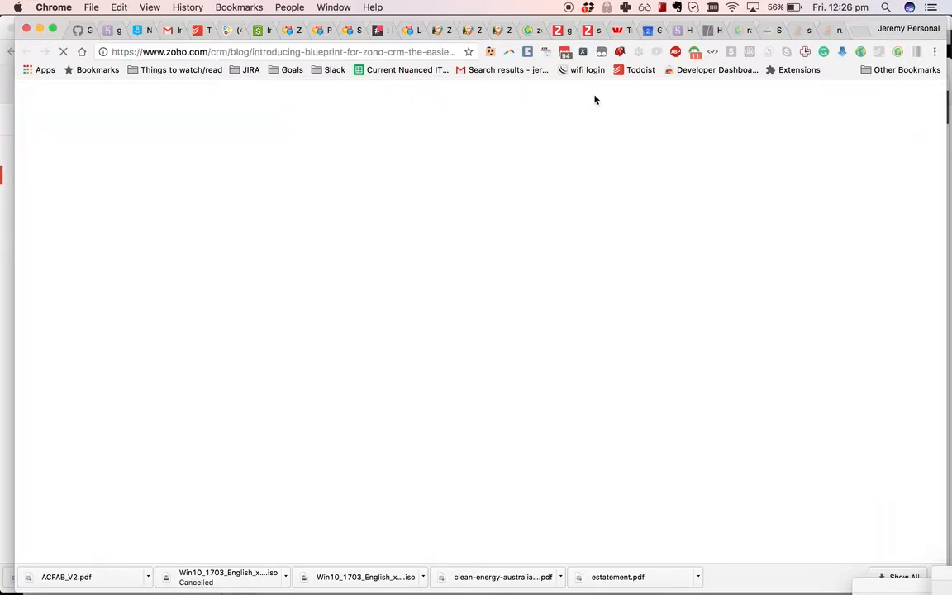
pyautogui.click(452, 30)
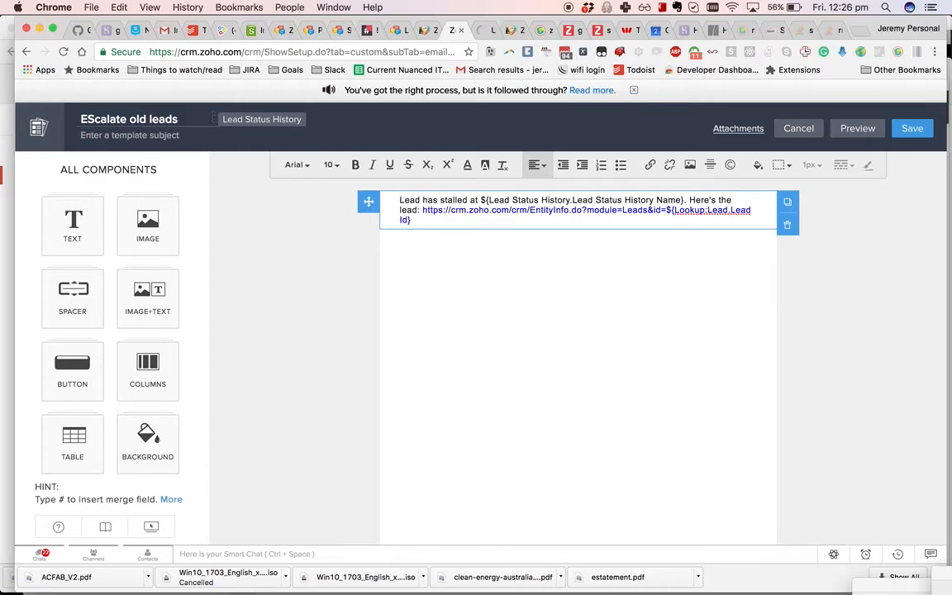
# - Set the subject to 'Lead has stalled' with the Lead field, 'at', and the status name field
pyautogui.click(96, 139)
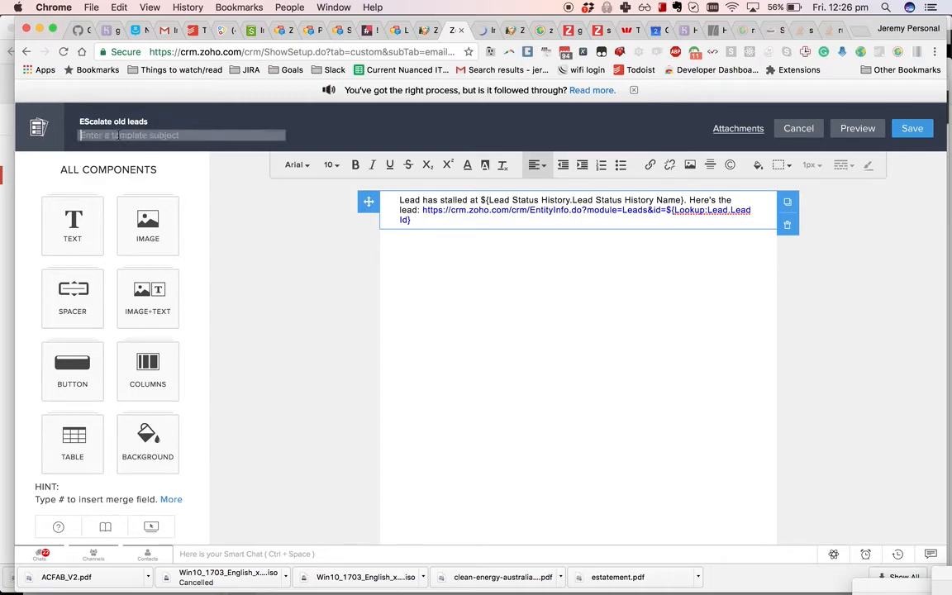
pyautogui.write('Lead has')
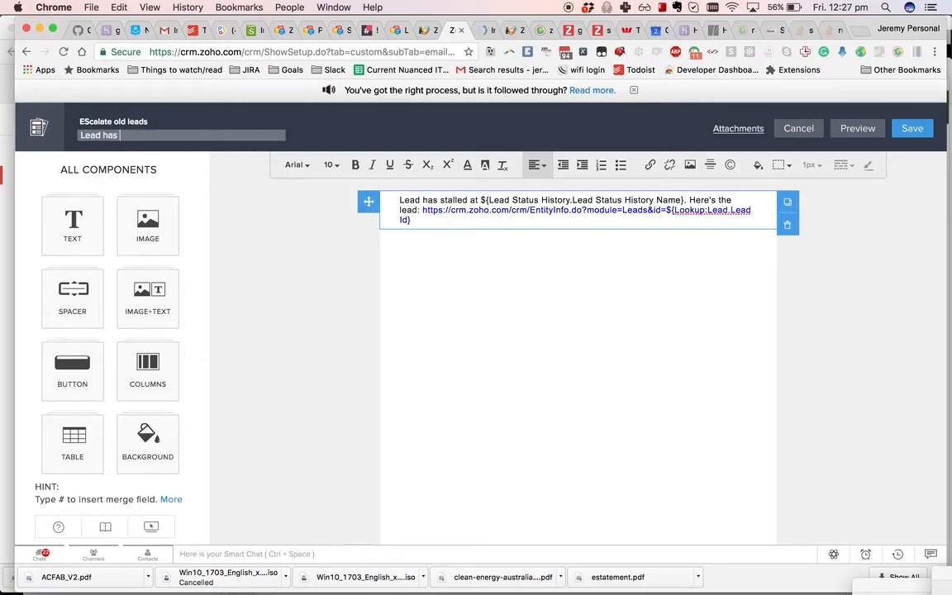
pyautogui.write(' stalled #')
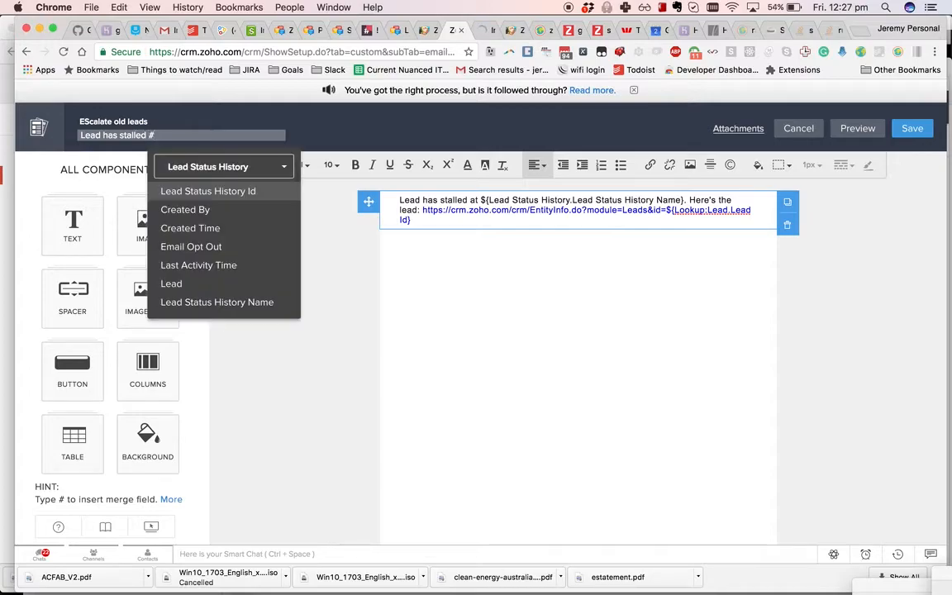
pyautogui.write('lead')
pyautogui.press('Down')
pyautogui.press('Return')
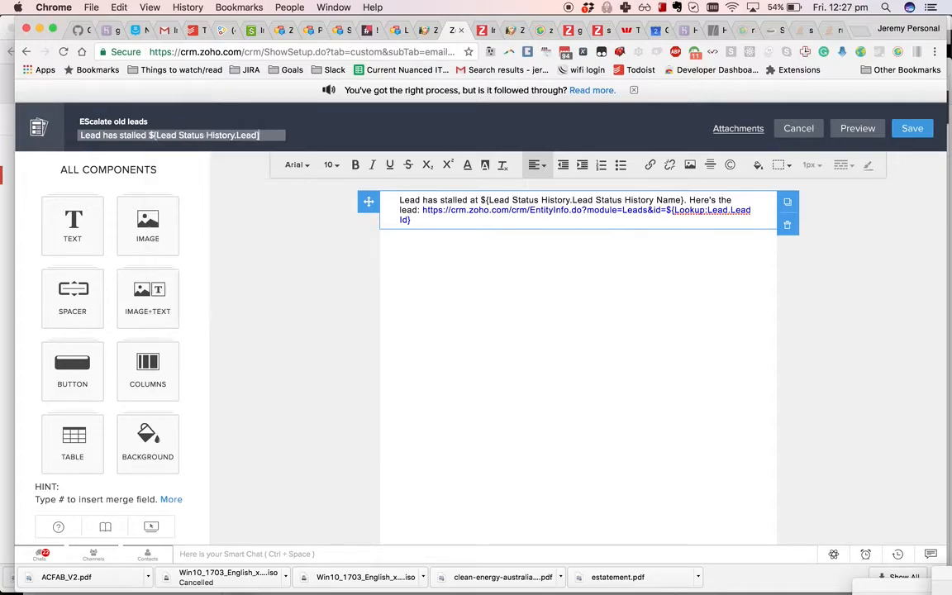
pyautogui.write('at #')
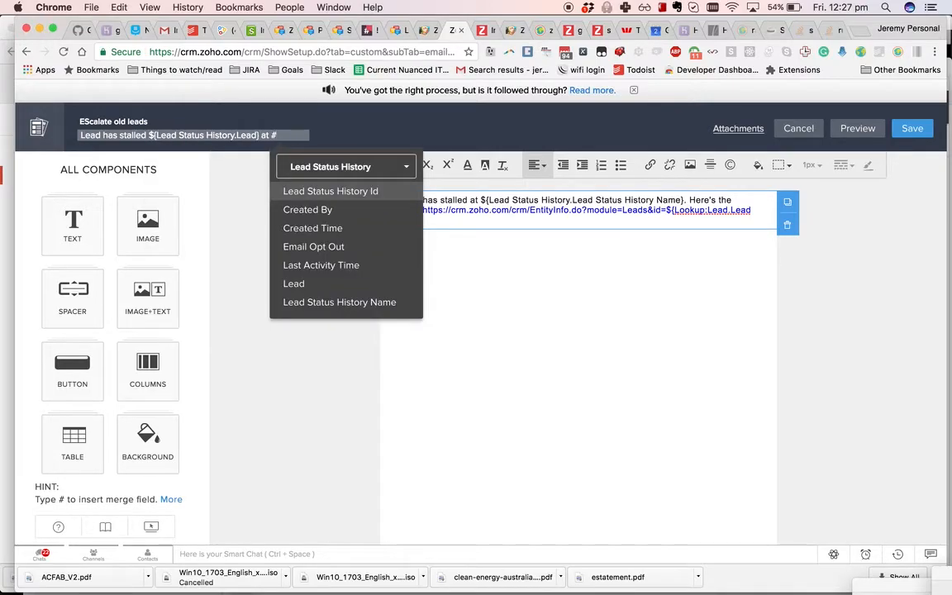
pyautogui.press('Down')
pyautogui.press('Down')
pyautogui.press('Down')
pyautogui.press('Down')
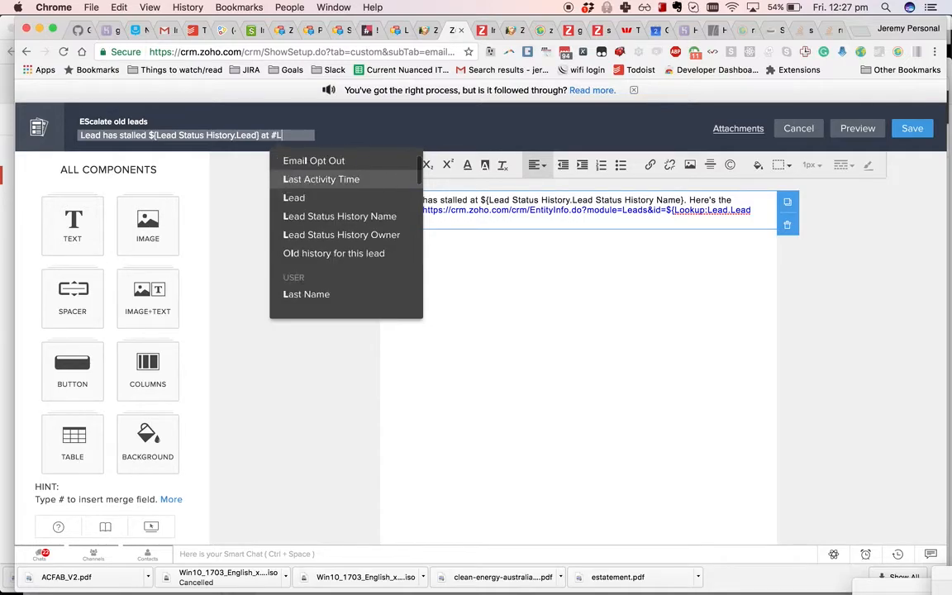
pyautogui.press('Return')
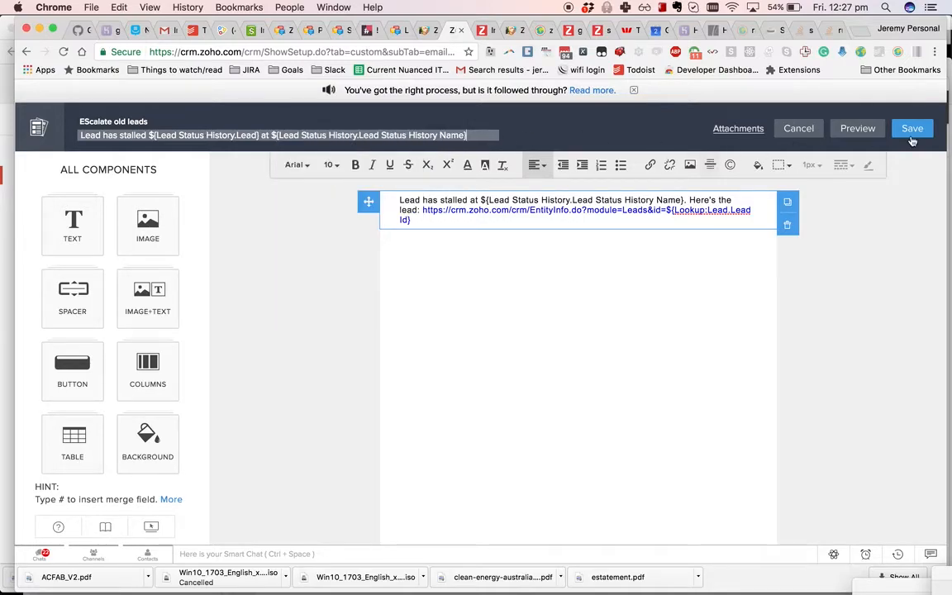
# - Save the template into the Lead Templates folder
pyautogui.click(922, 135)
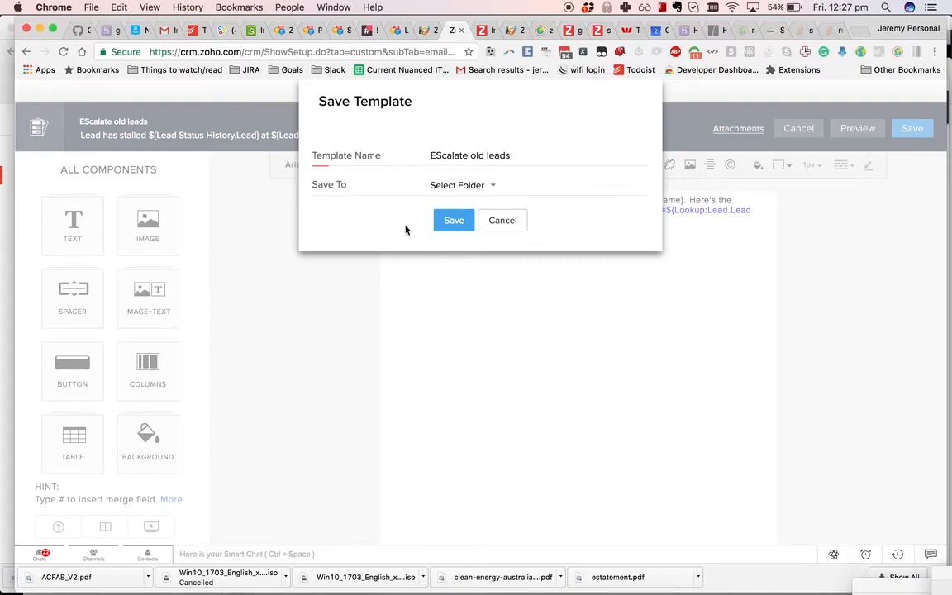
pyautogui.click(471, 189)
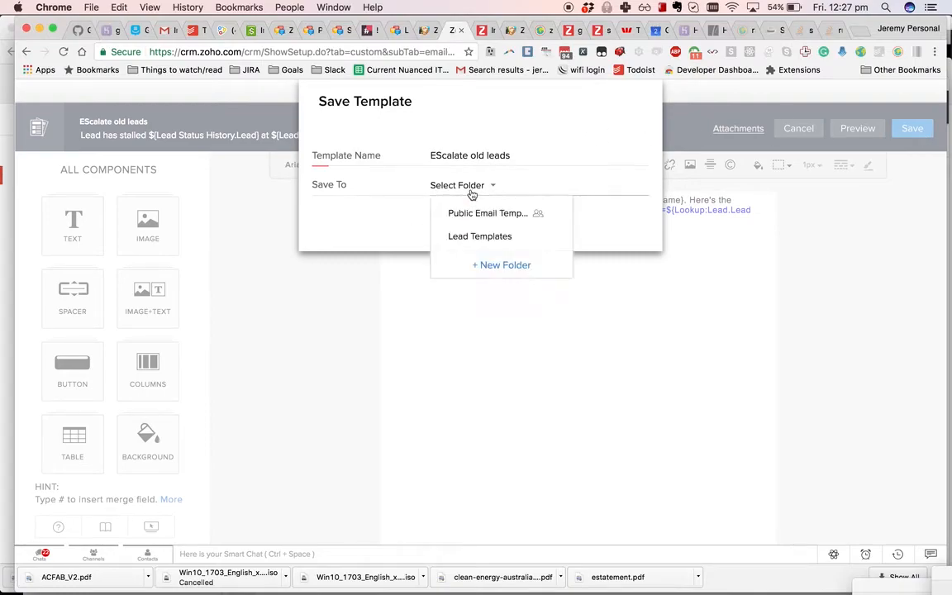
pyautogui.click(450, 215)
pyautogui.click(463, 185)
pyautogui.click(461, 237)
pyautogui.click(452, 220)
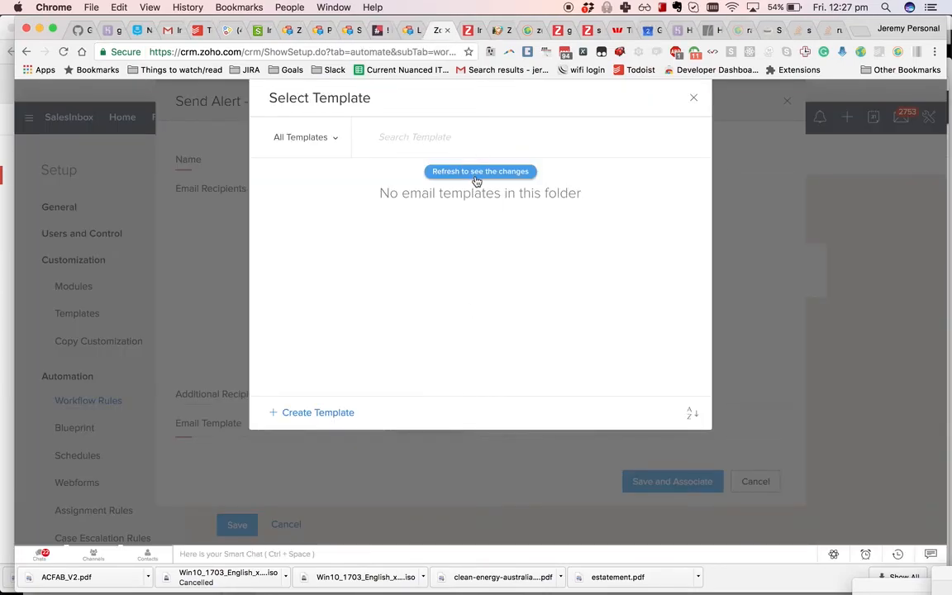
# - Attach 'EScalate old leads' to the alert, then save the alert and the workflow rule
pyautogui.click(478, 172)
pyautogui.click(364, 176)
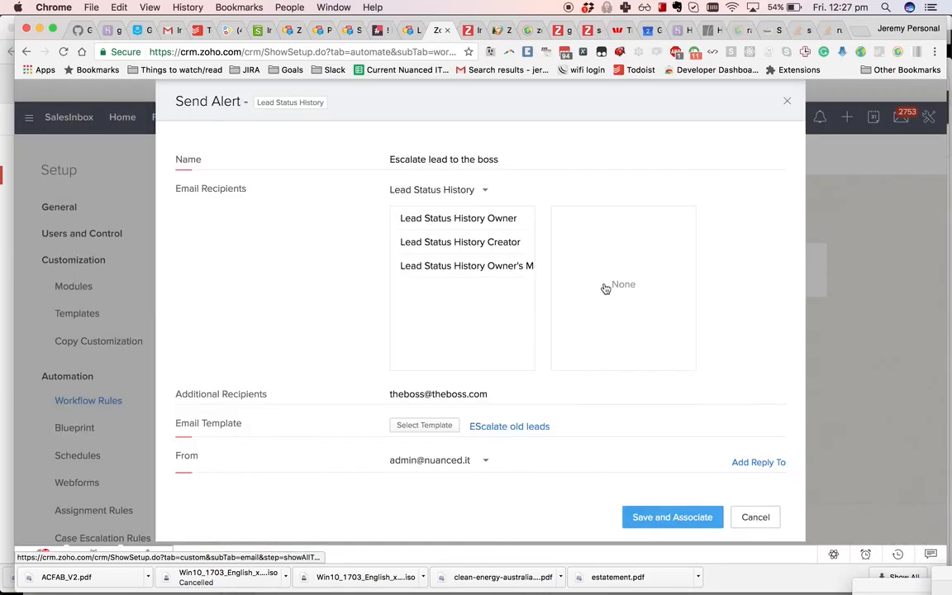
pyautogui.click(655, 518)
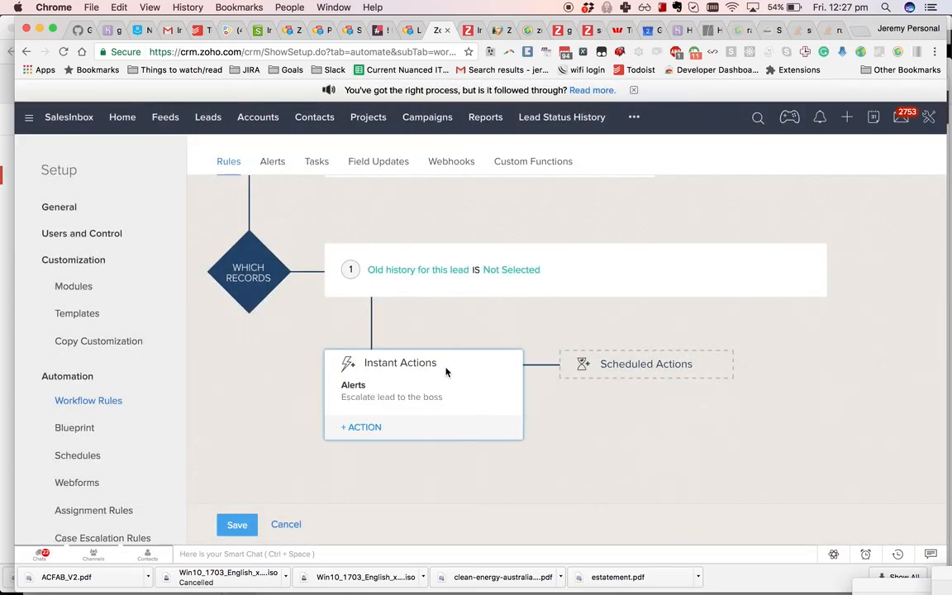
pyautogui.click(237, 524)
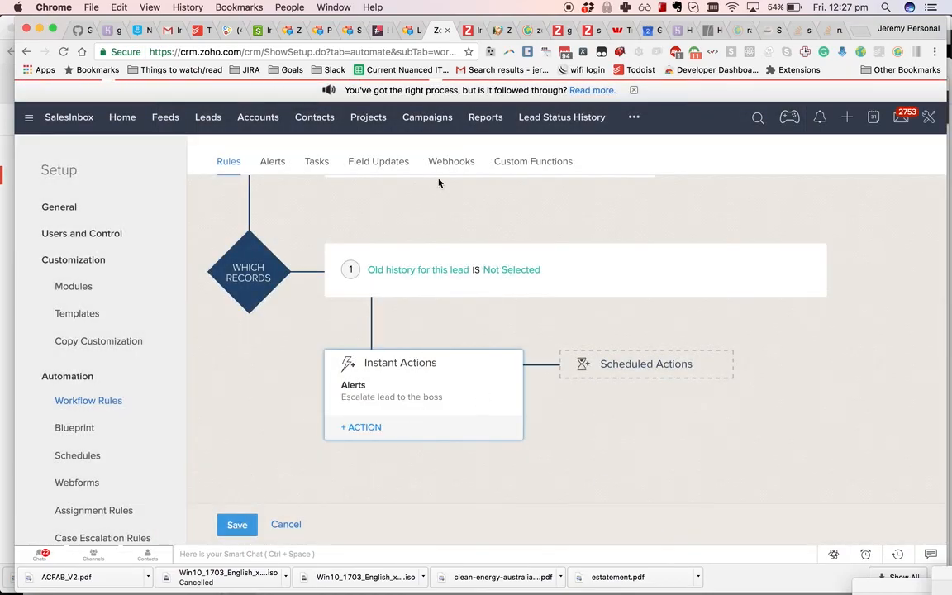